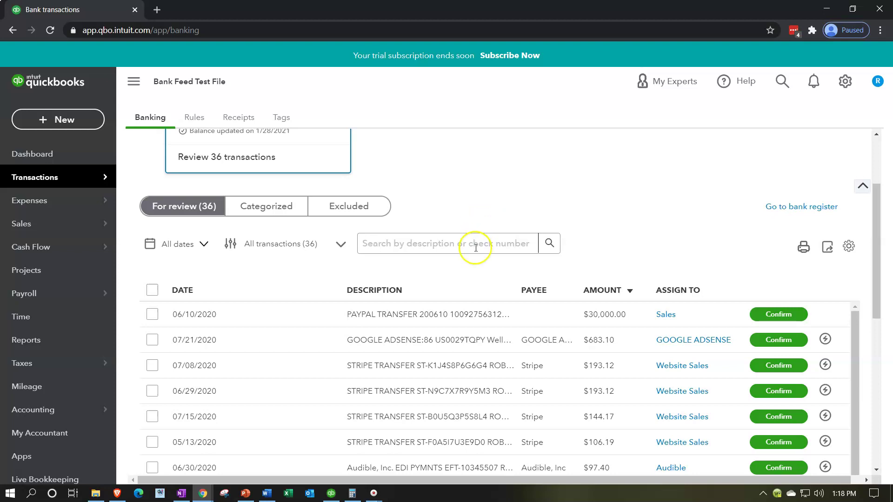
Switch to QuickBooks Desktop, examine the customer workflow around Receive Payments on the home page, and return to the QuickBooks Online bank transactions.
click(335, 495)
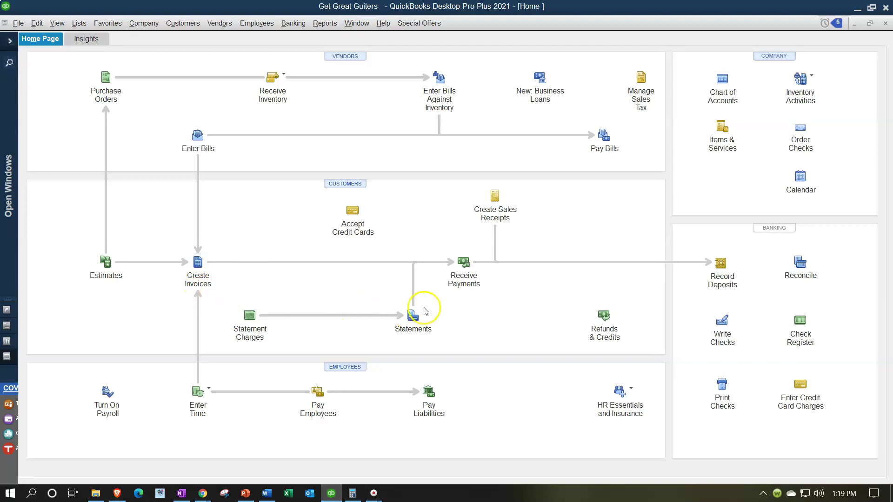
click(463, 289)
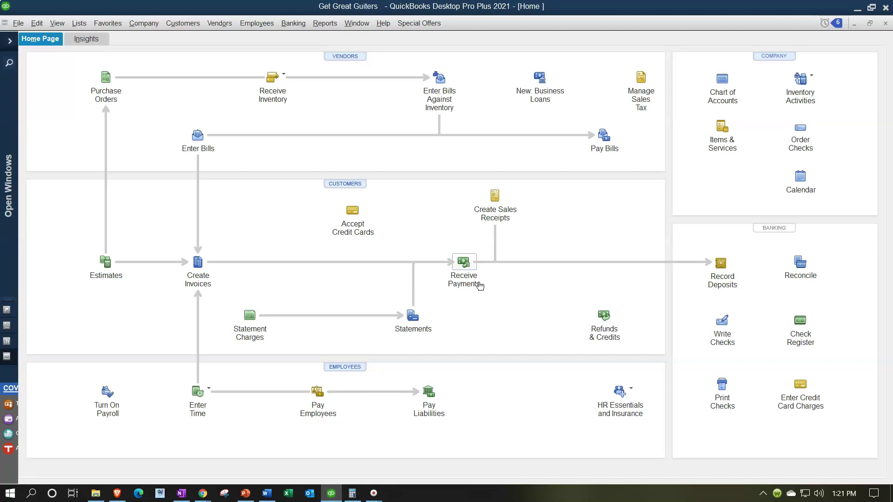
click(485, 296)
click(329, 495)
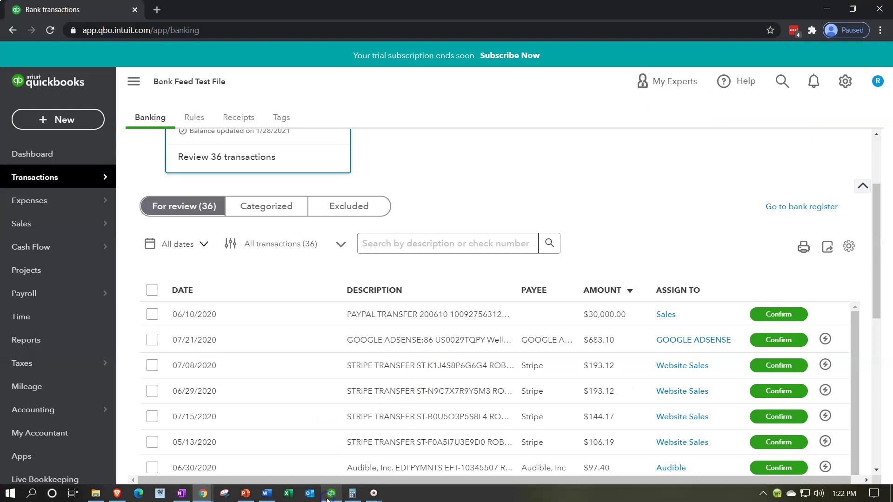
Browse the bank transactions awaiting review and expand the 05/13/2020 Stripe transfer of $106.19.
scroll(408, 387, down, 1)
scroll(408, 387, down, 3)
scroll(538, 347, up, 4)
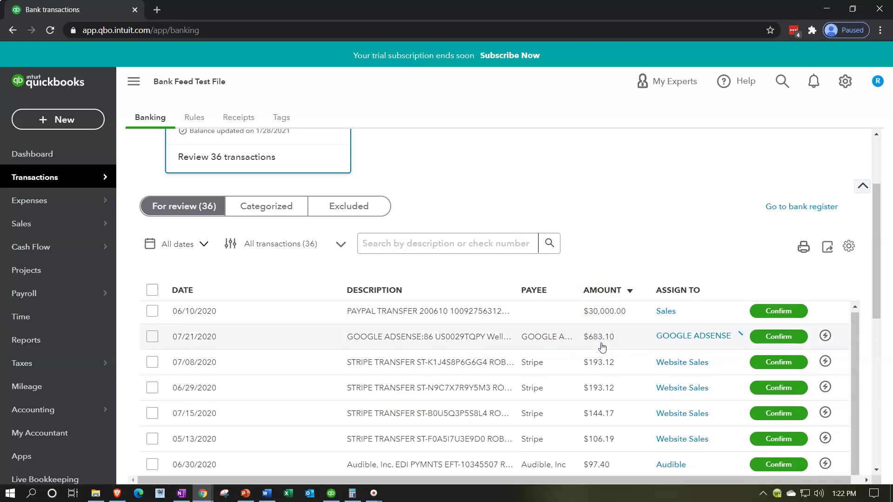
scroll(607, 354, down, 2)
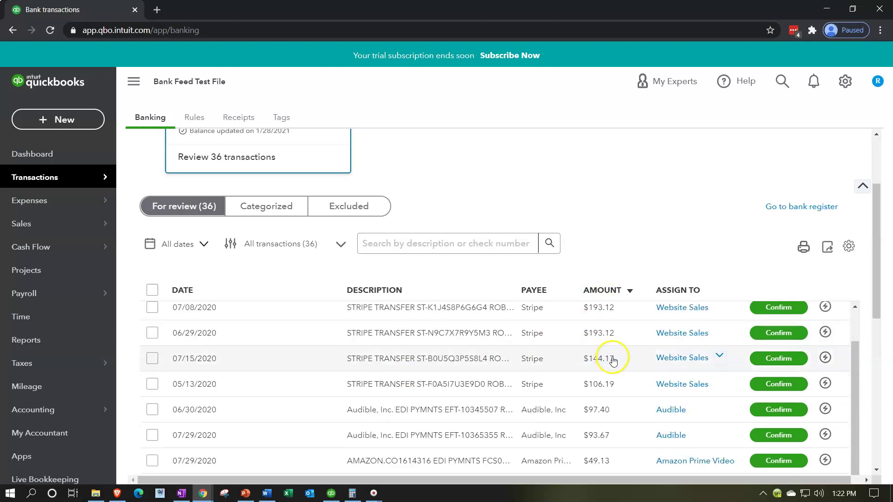
click(600, 388)
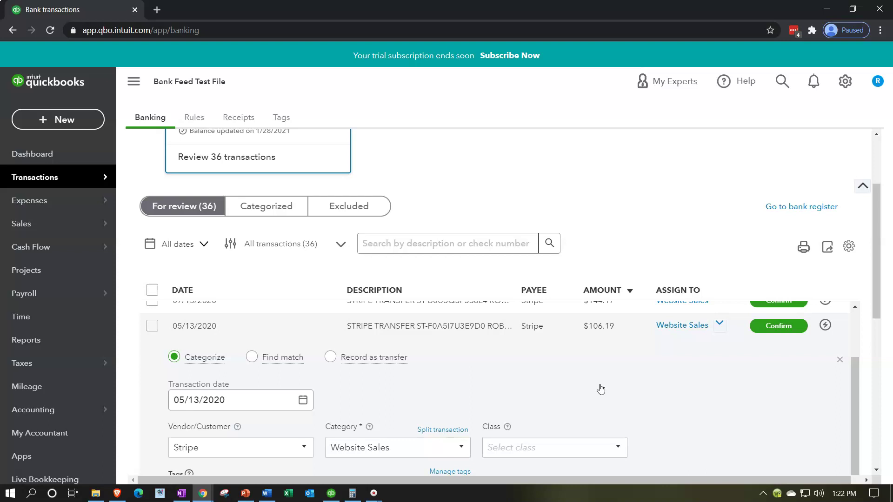
click(591, 339)
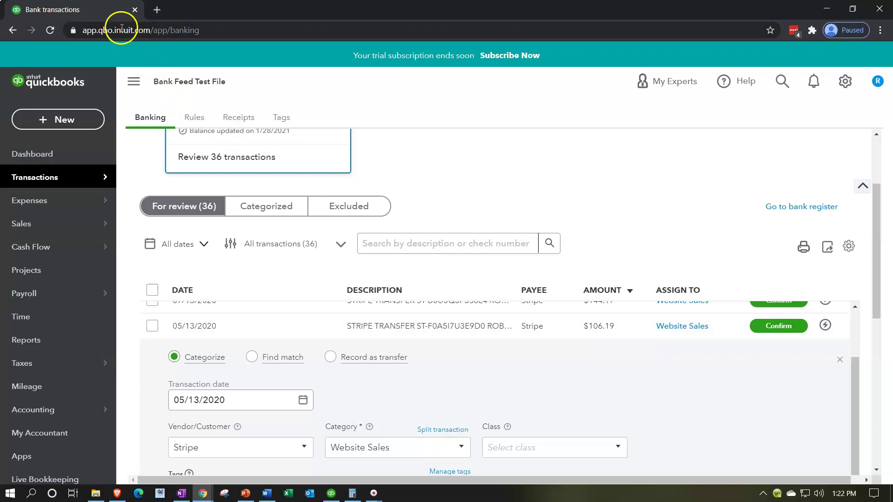
Duplicate the bank transactions browser tab three times.
right_click(101, 13)
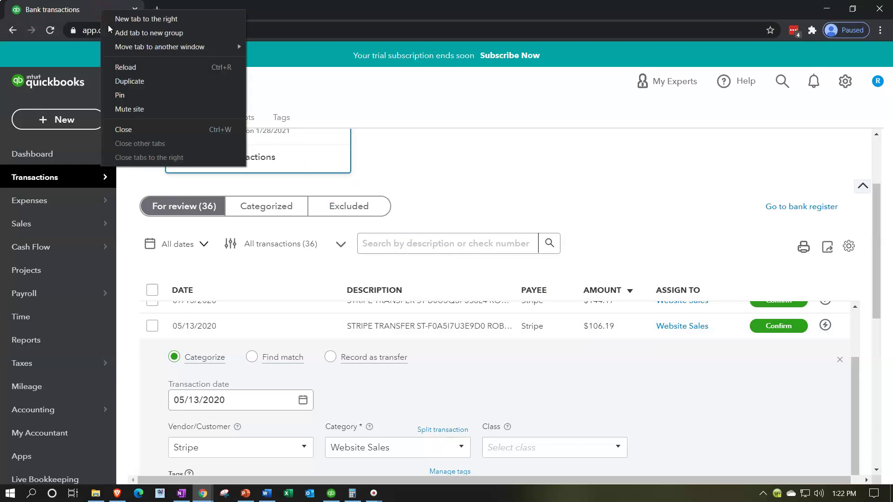
click(124, 83)
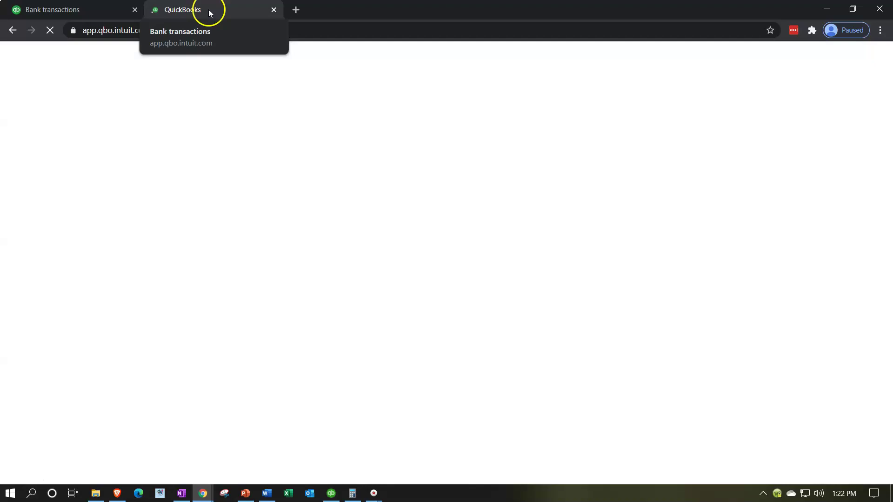
right_click(209, 13)
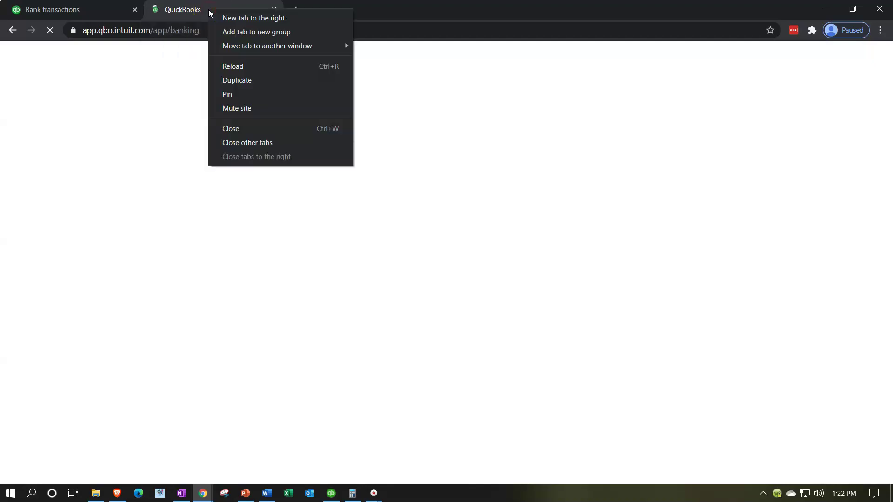
click(231, 76)
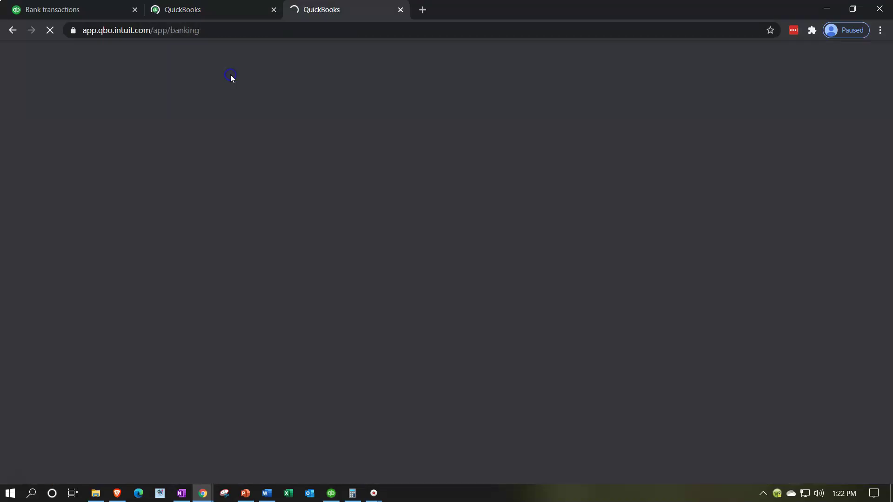
right_click(352, 12)
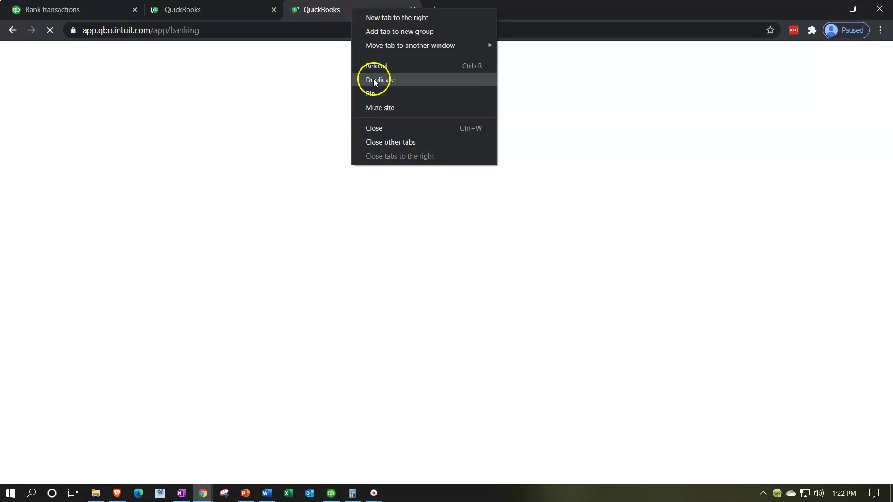
click(375, 82)
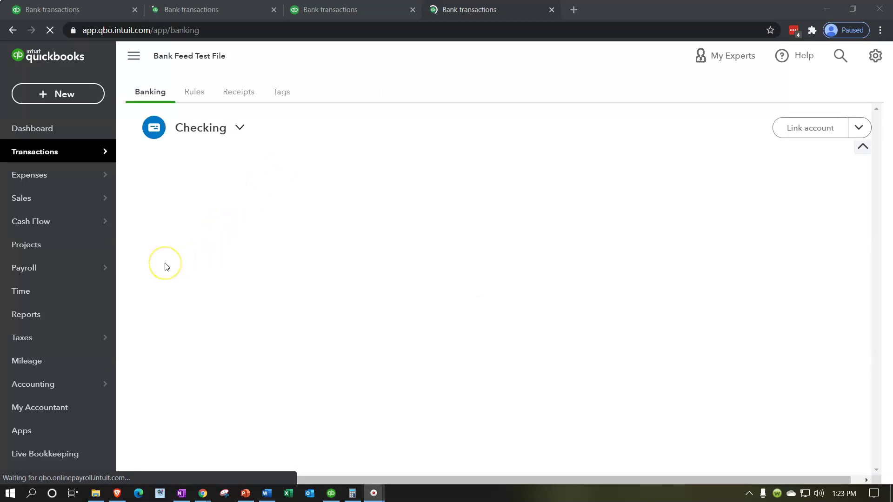
Open the Profit and Loss report in the third browser tab.
click(325, 8)
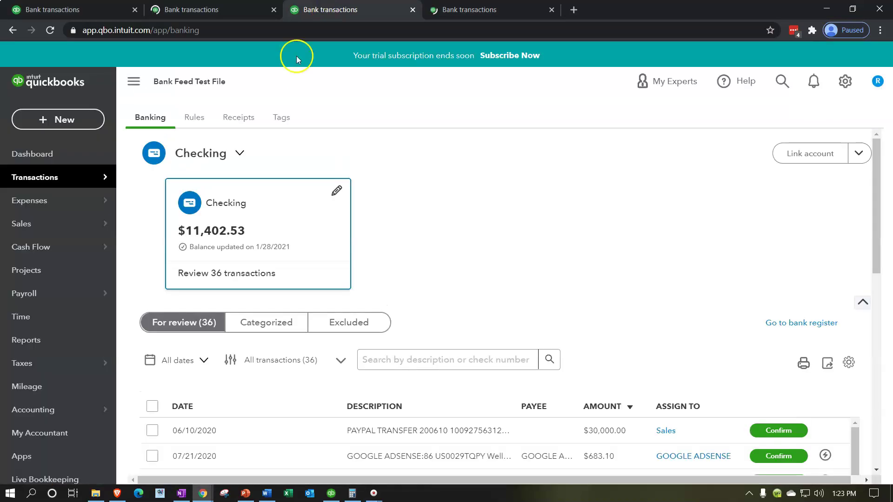
click(52, 343)
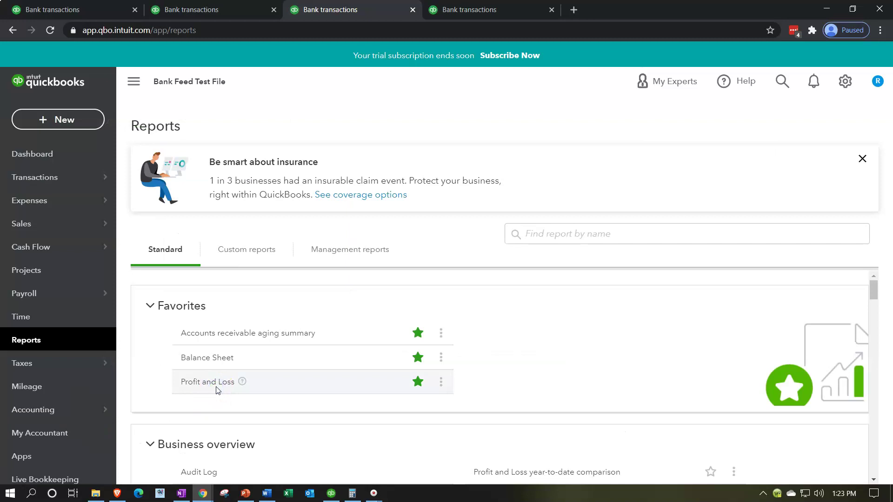
click(217, 383)
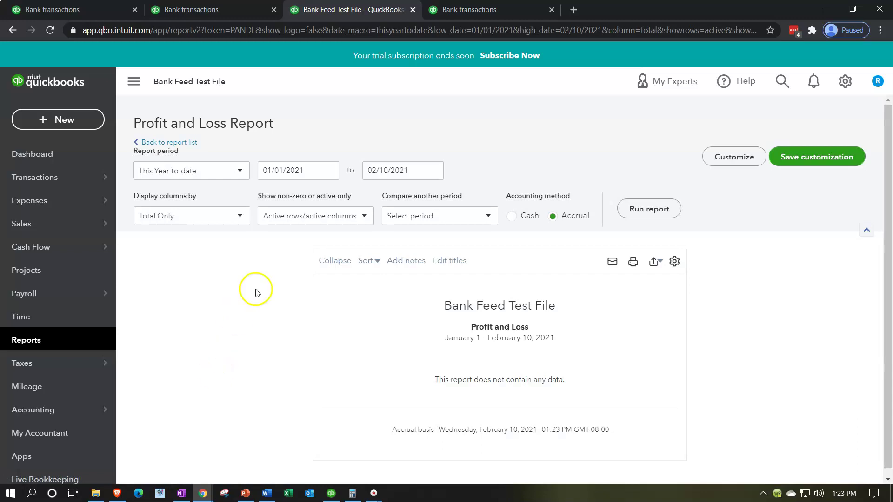
Run the Profit and Loss report for the period 01/01/2020 to 12/31/2020.
click(304, 173)
text(01/01/2020)
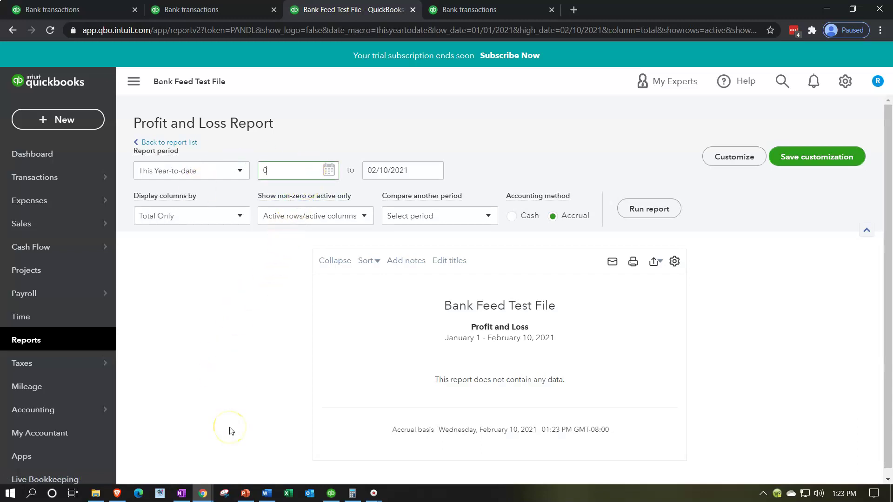
key(Tab)
text(12/31/2020)
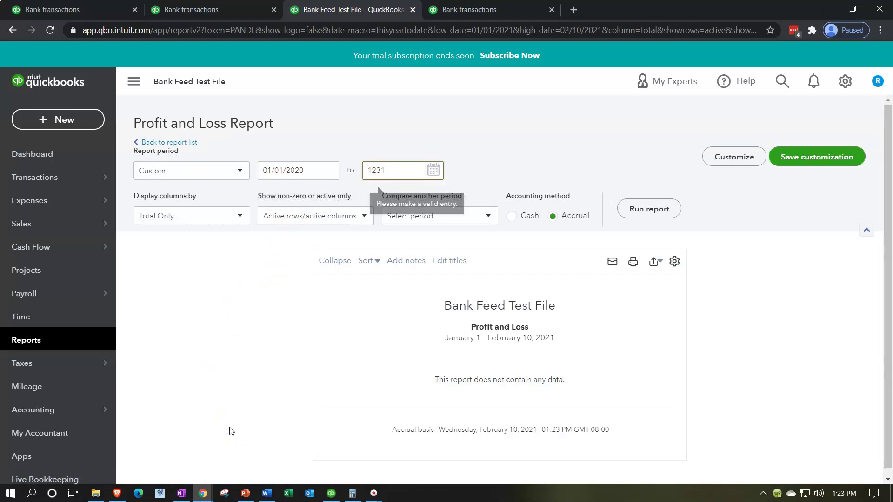
click(646, 209)
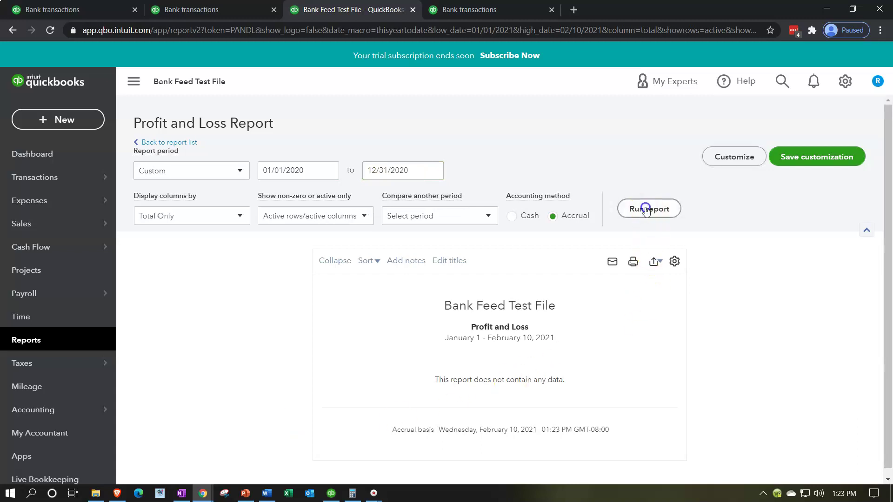
Collapse the navigation pane beside the Profit and Loss report and enlarge the page to 125%.
click(140, 89)
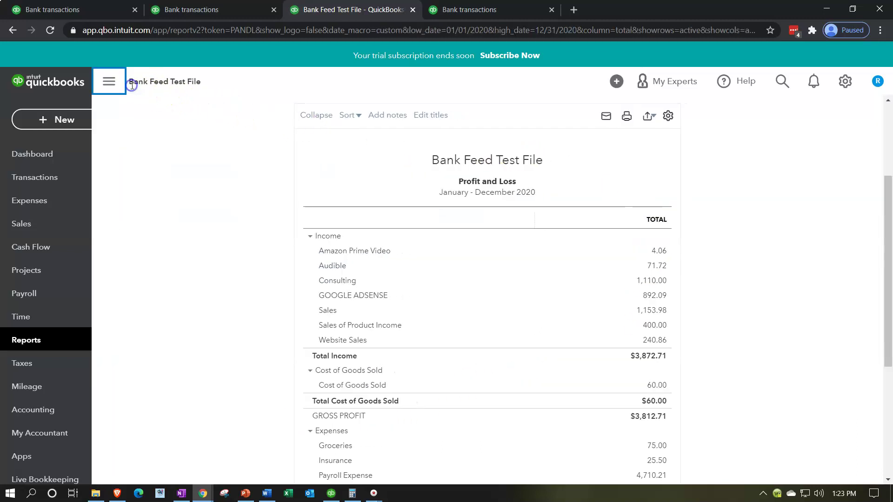
key(ctrl+plus)
key(ctrl+plus)
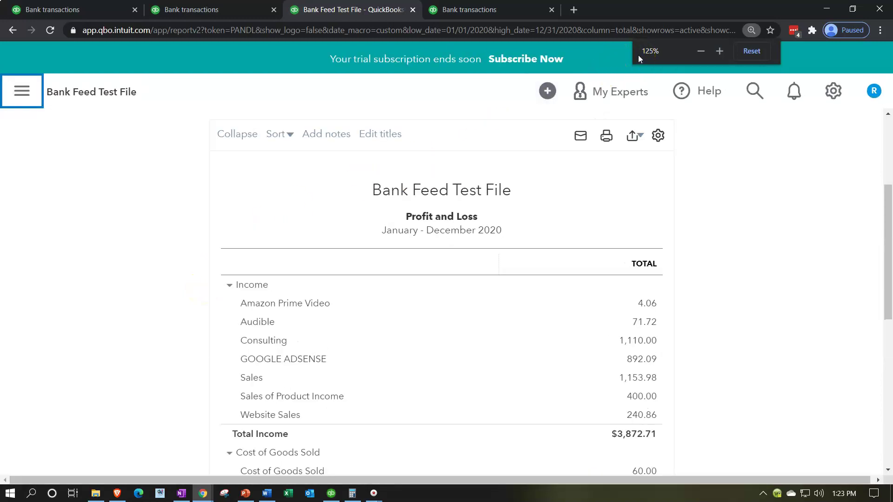
Open the Balance Sheet report in the second browser tab.
click(247, 13)
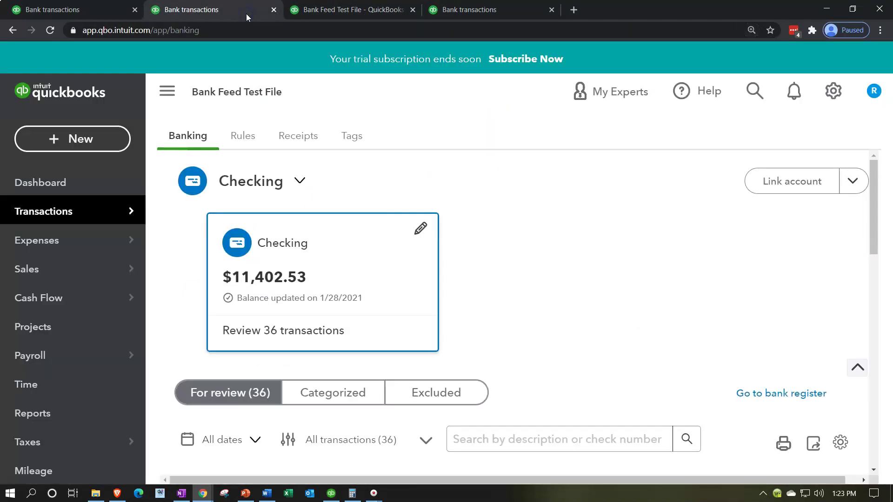
scroll(106, 348, down, 1)
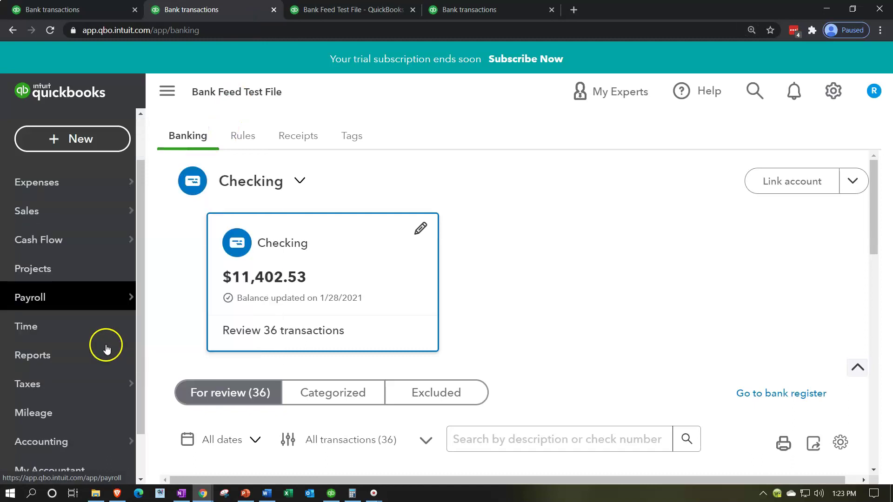
click(95, 356)
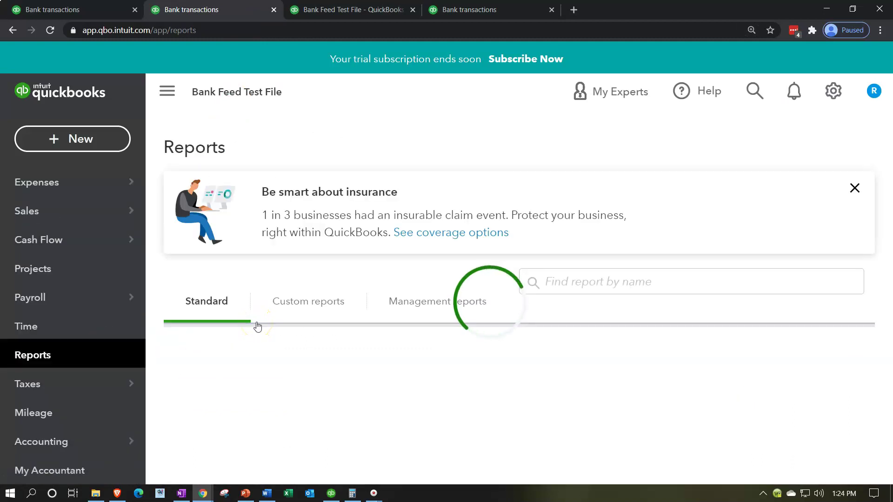
scroll(246, 388, down, 1)
click(245, 386)
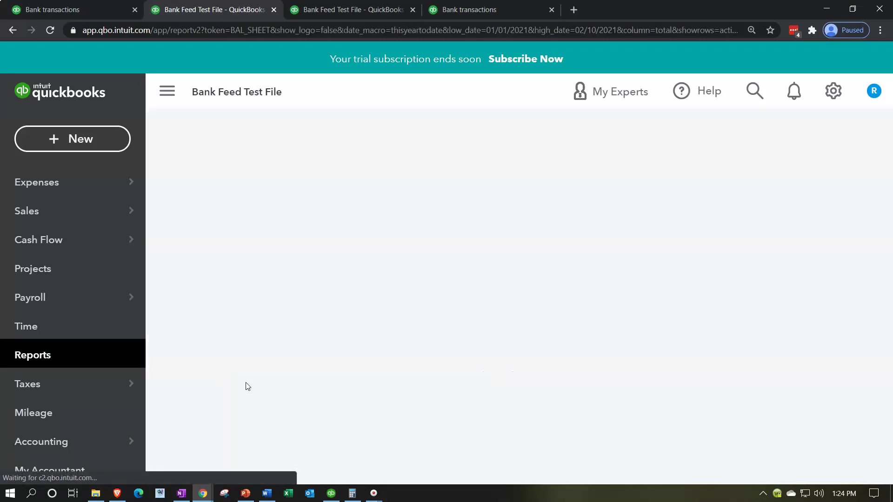
Run the Balance Sheet report for 01/01/2020 to 12/31/2020 and collapse the navigation pane beside it.
scroll(248, 387, up, 4)
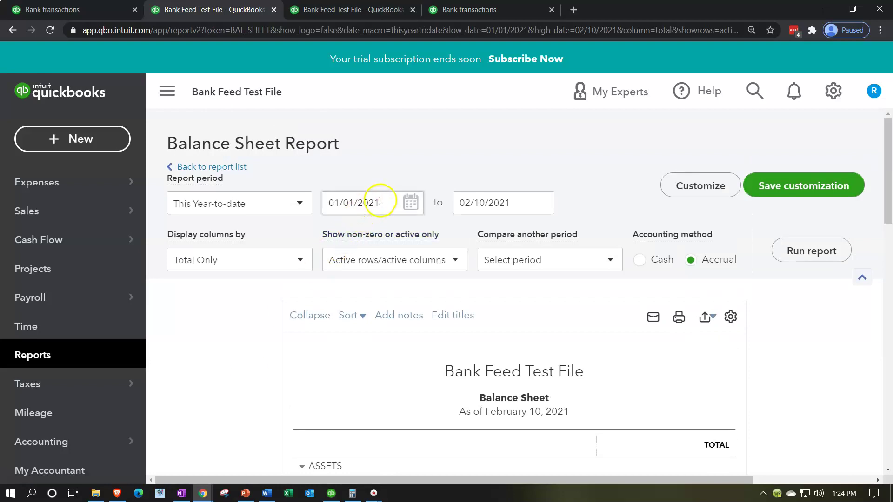
drag(388, 202, 273, 201)
text(01/01/2021)
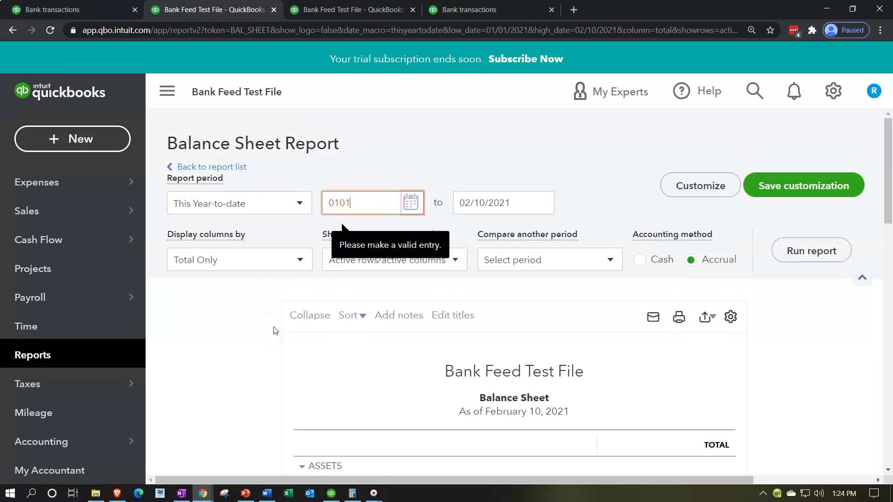
key(Tab)
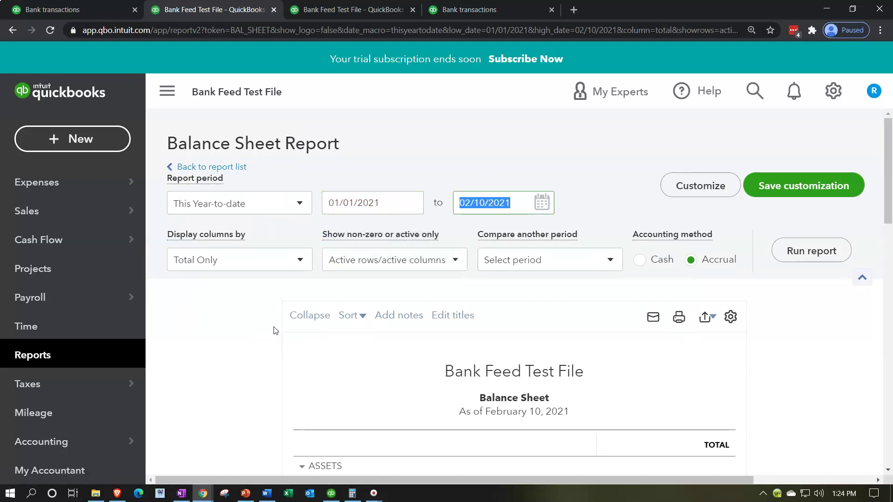
click(409, 203)
key(BackSpace)
text(0)
key(Tab)
text(123120)
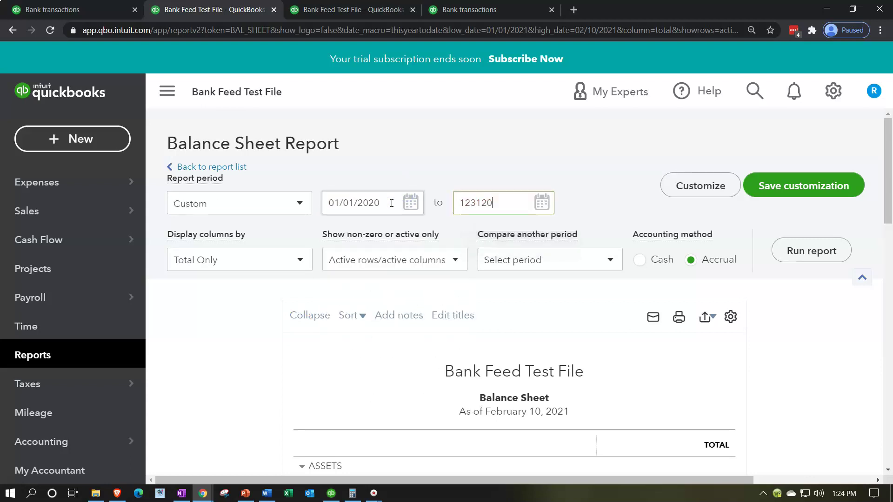
key(Tab)
click(819, 251)
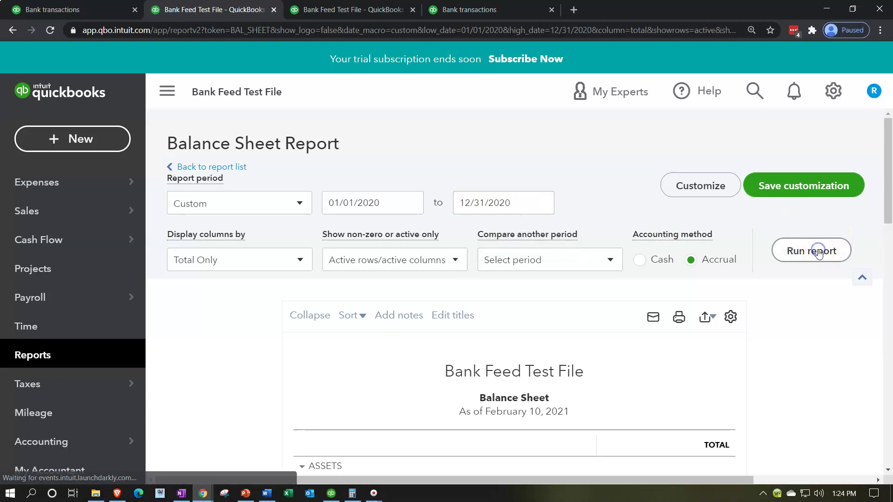
click(170, 96)
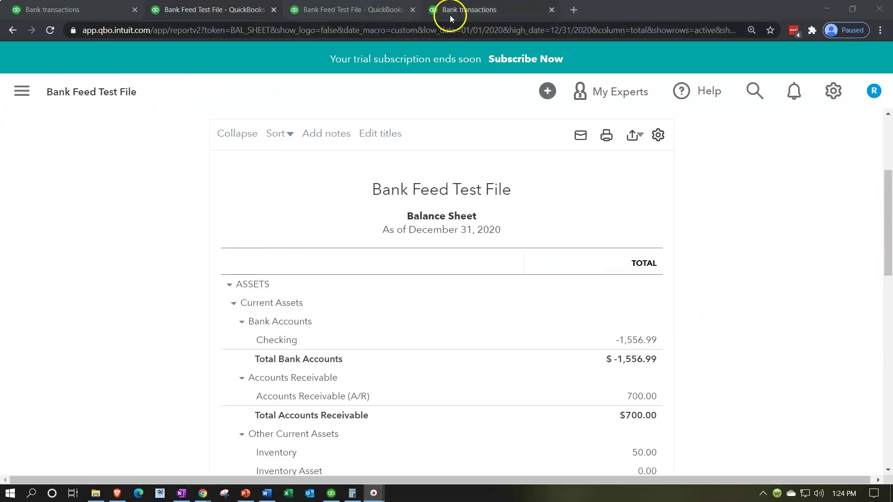
In the fourth browser tab, reduce the page zoom to 100% and start a new customer invoice.
click(454, 12)
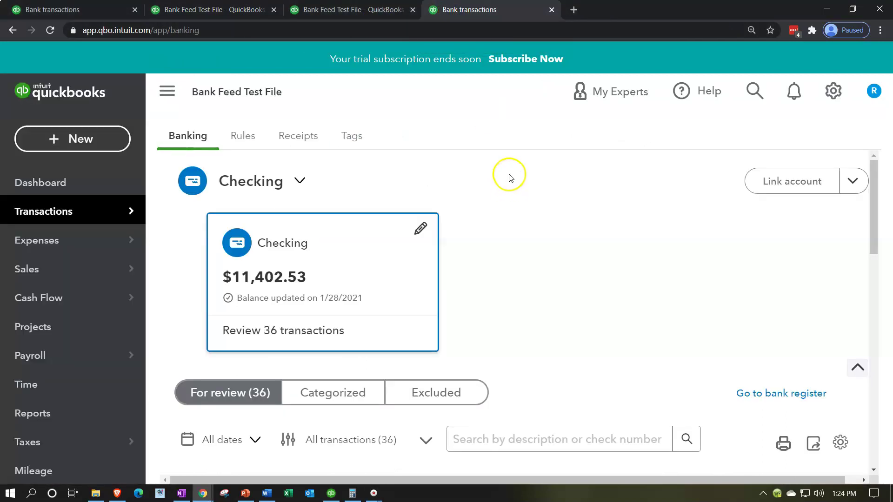
key(ctrl+minus)
key(ctrl+minus)
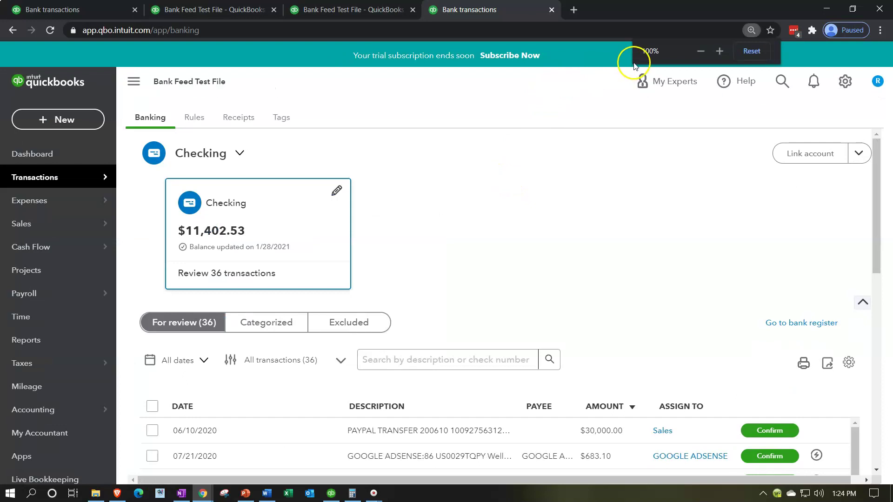
click(91, 127)
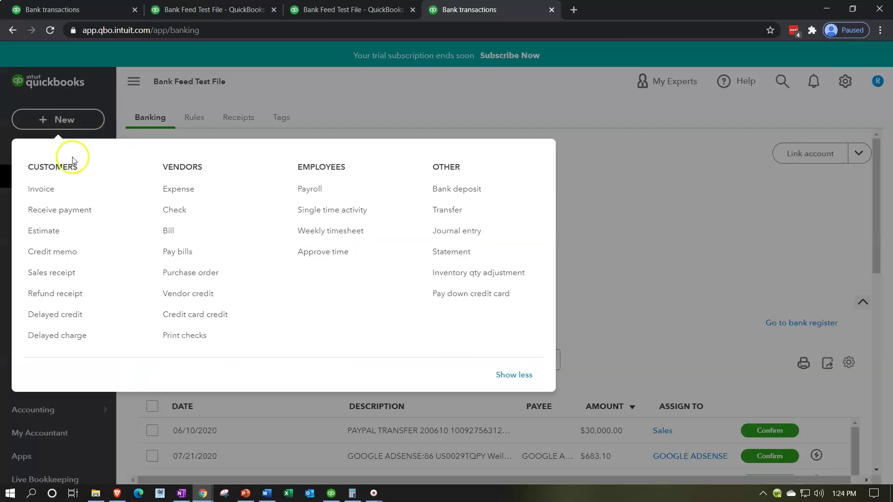
click(56, 191)
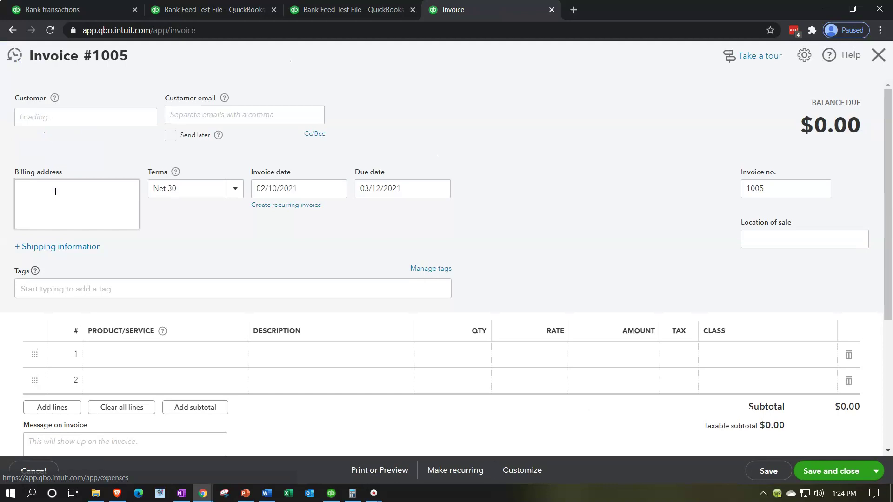
Add a new customer named Customer 16 to the invoice and save it.
click(50, 115)
text(Cus)
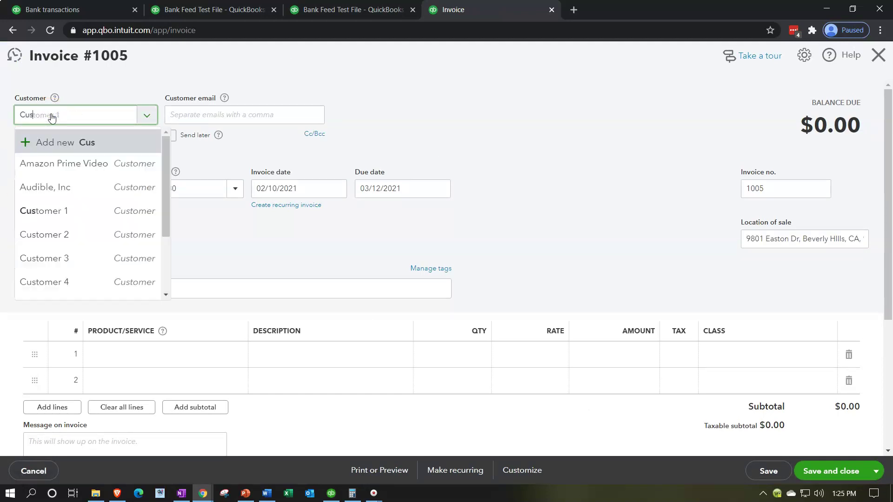
text(tomer)
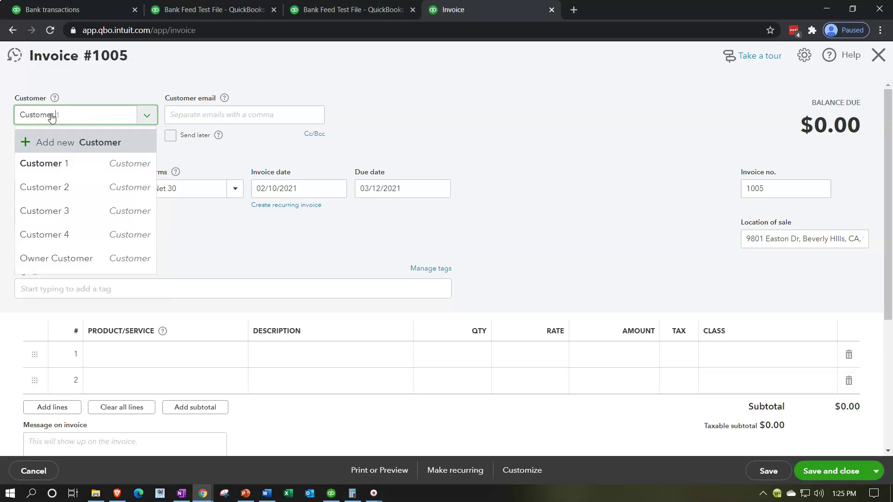
text( 16)
key(Tab)
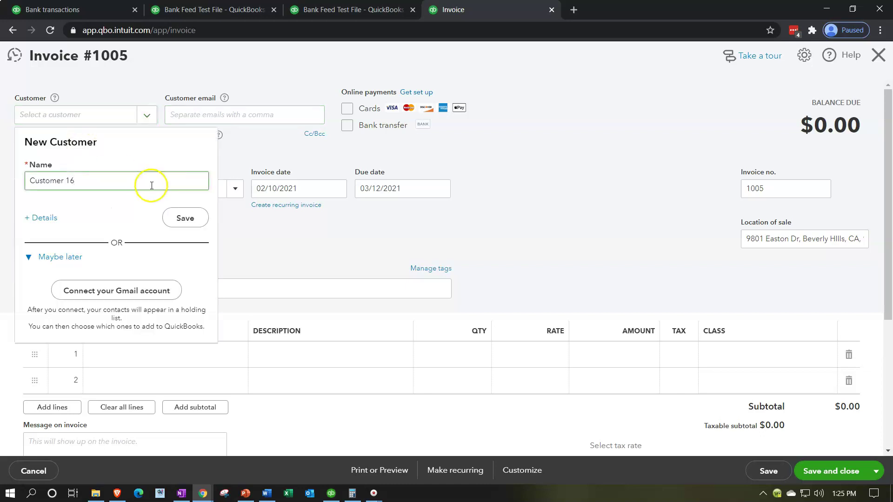
click(195, 221)
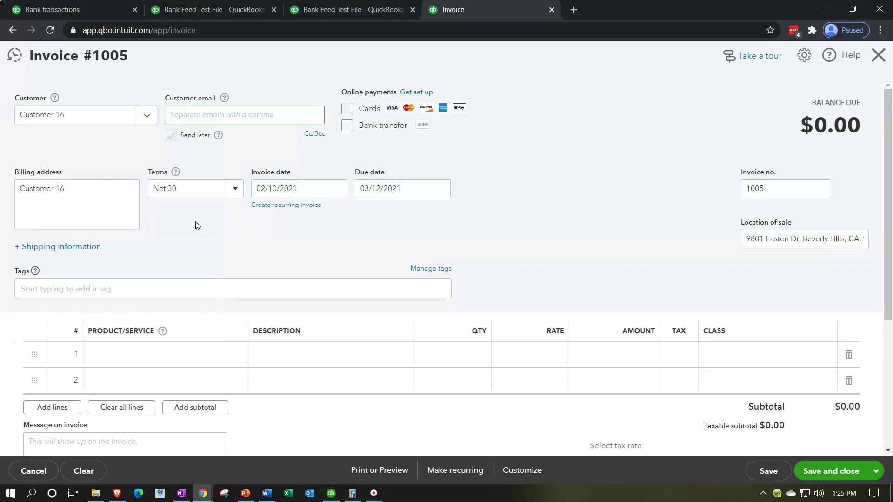
Set the invoice date to 02/15/2020.
click(304, 189)
triple_click(307, 189)
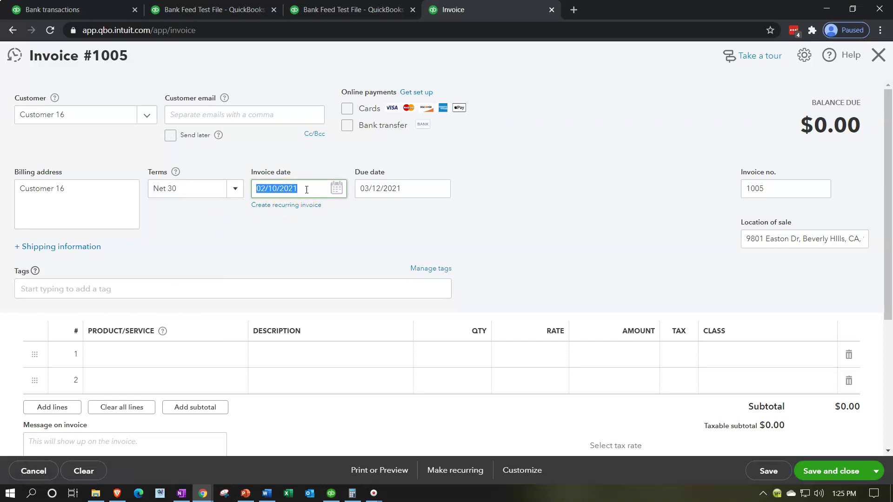
text(02)
text(15/)
text(2020)
key(Tab)
key(Tab)
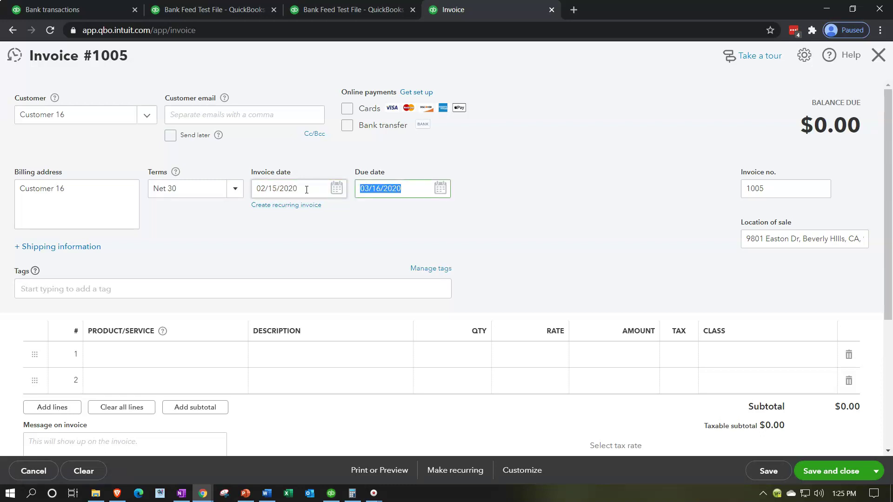
On the invoice's first line, add a new product named Item 16 with the Non-inventory type.
key(Tab)
key(Tab)
key(Tab)
key(Tab)
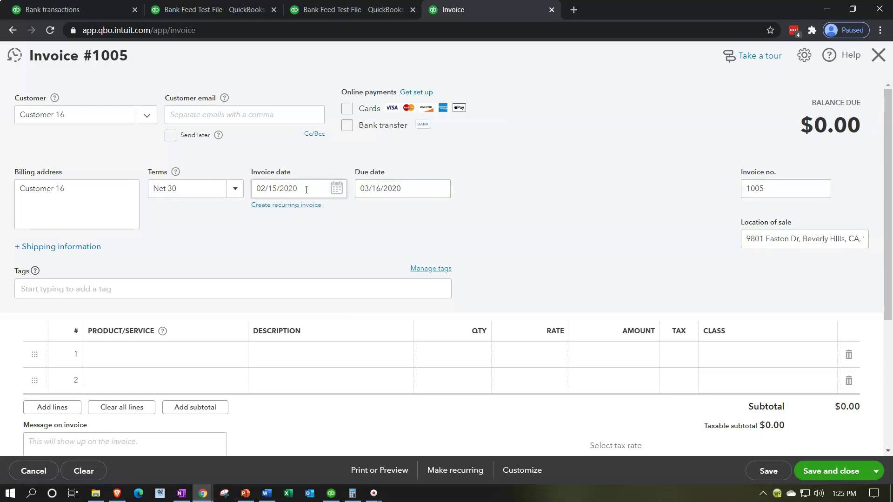
key(Tab)
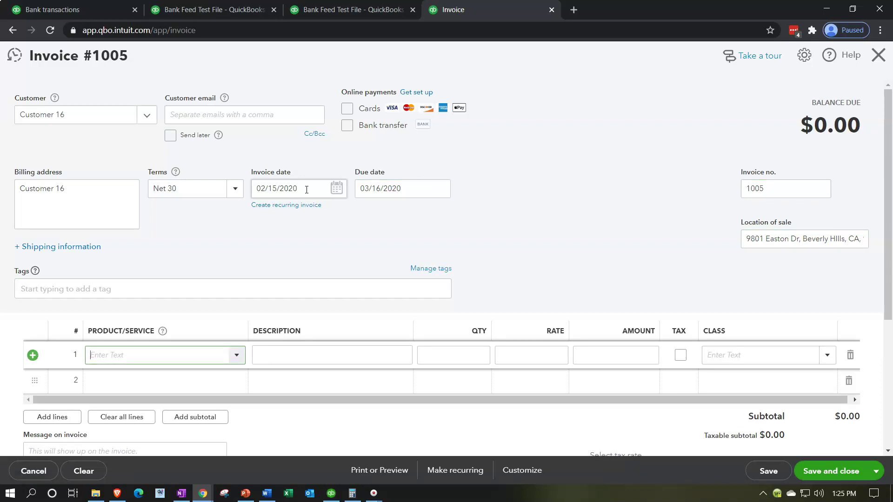
text(Item)
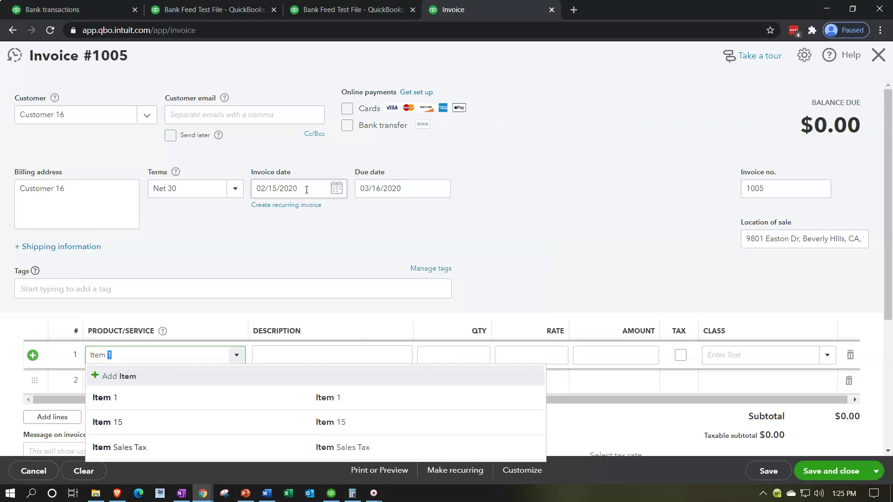
text( 16)
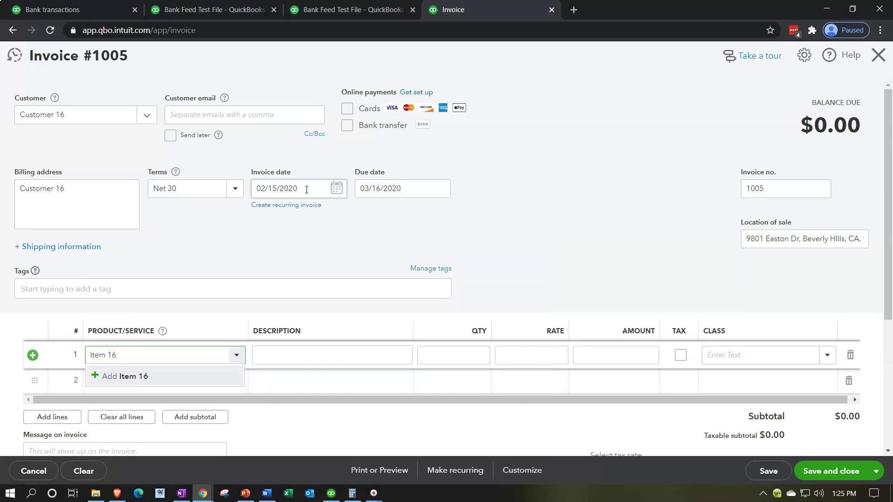
key(Tab)
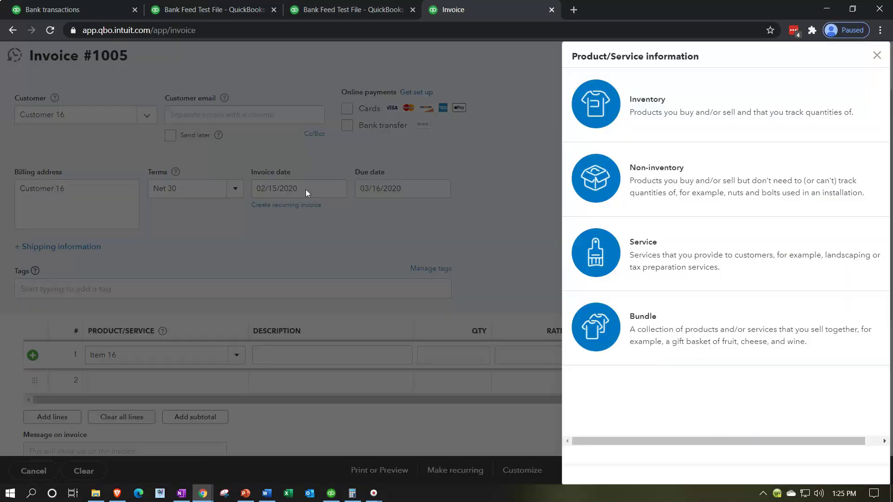
click(666, 180)
Copy the item's name into its sales description, set the sales tax category to Nontaxable, and save the item.
click(624, 147)
drag(624, 147, 576, 125)
key(ctrl+c)
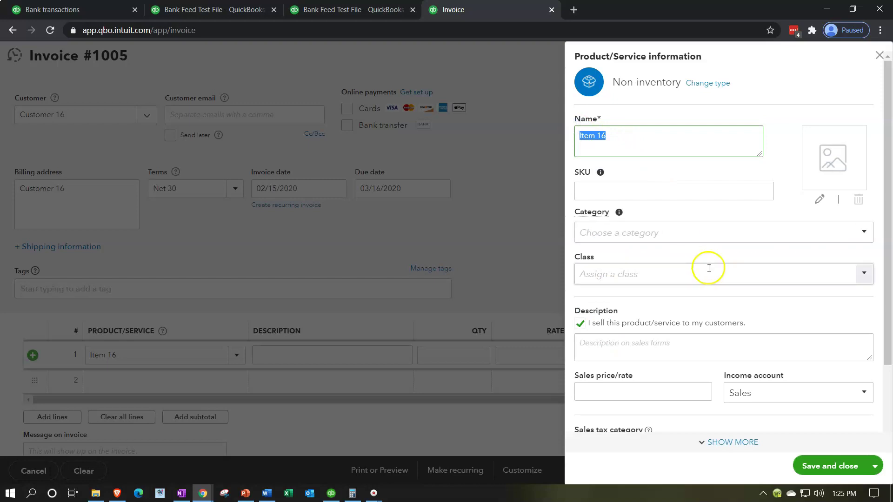
scroll(665, 294, down, 2)
click(644, 297)
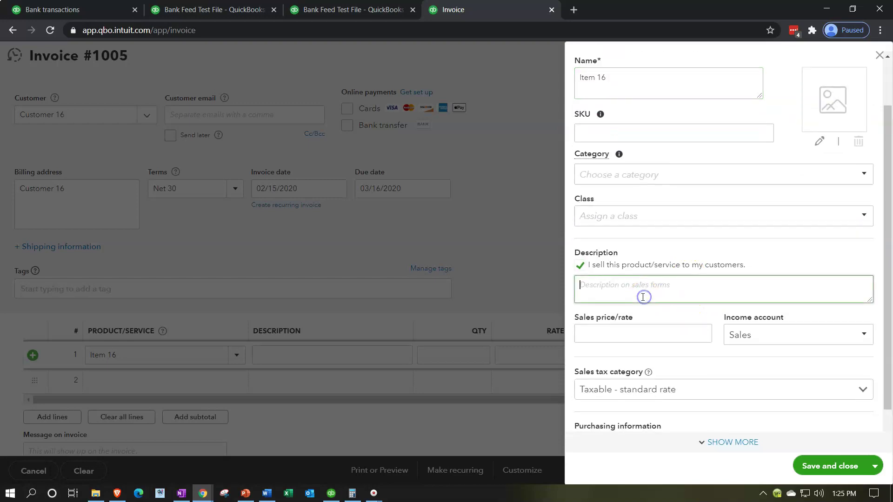
key(ctrl+v)
scroll(642, 297, down, 1)
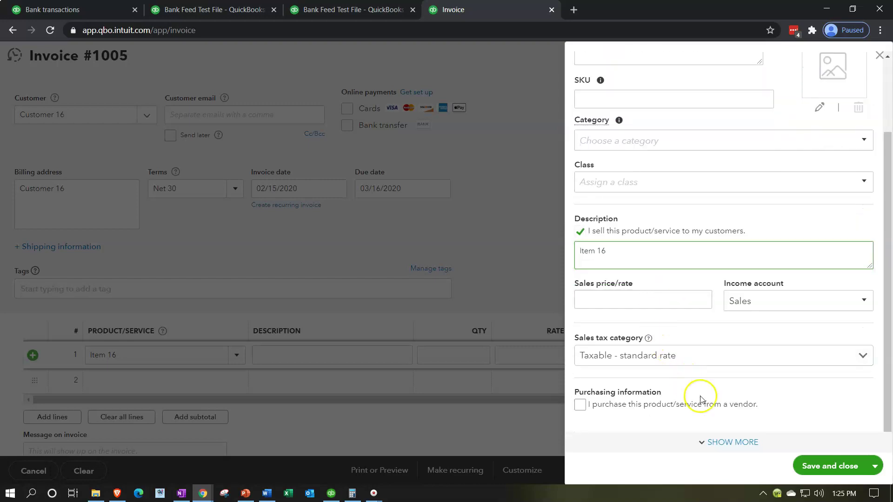
click(805, 357)
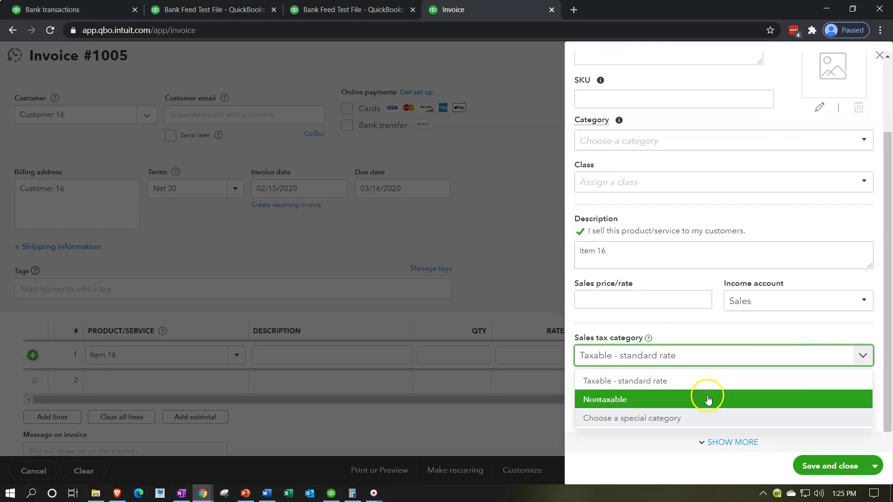
click(707, 398)
click(814, 465)
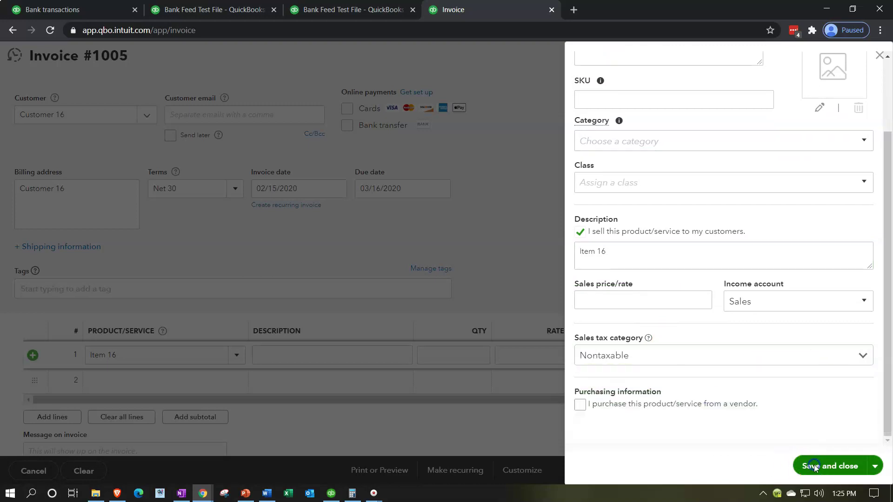
Set the Item 16 line's rate to 106.19, then save and close the invoice.
key(Tab)
key(Tab)
key(Tab)
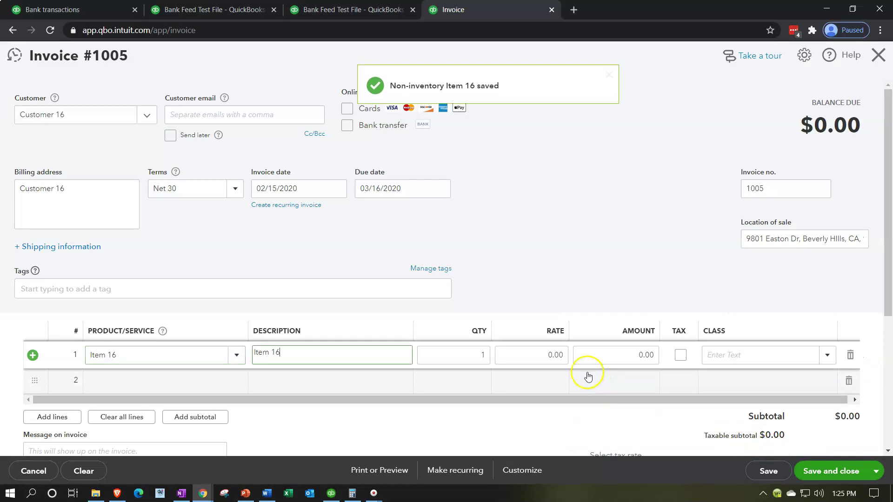
text(106.19)
key(Tab)
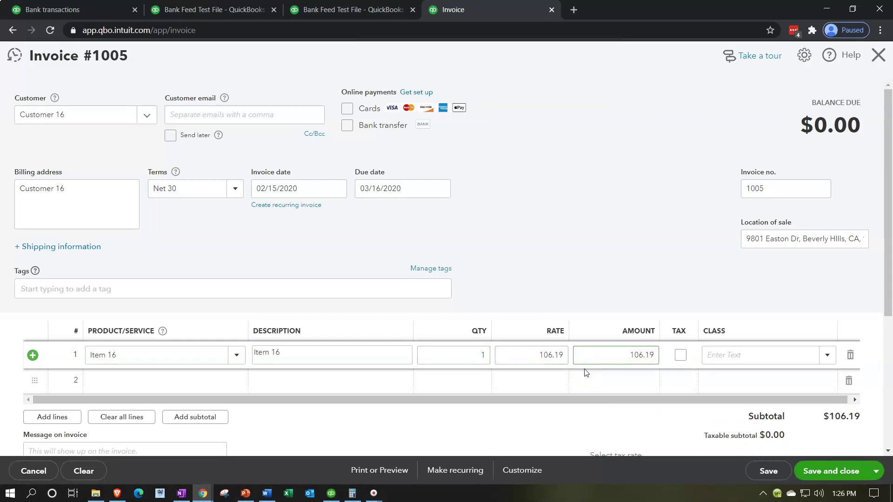
scroll(617, 315, down, 1)
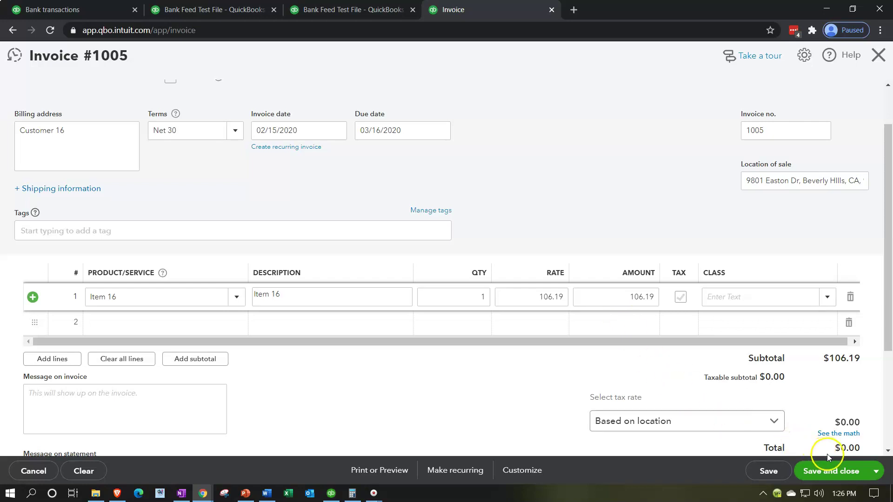
click(831, 472)
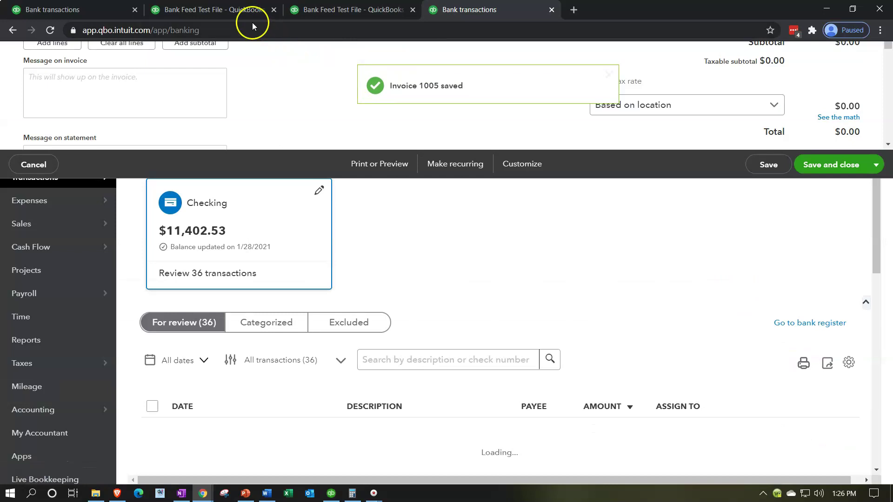
Rerun the Balance Sheet report in the second browser tab and enlarge the page.
click(228, 12)
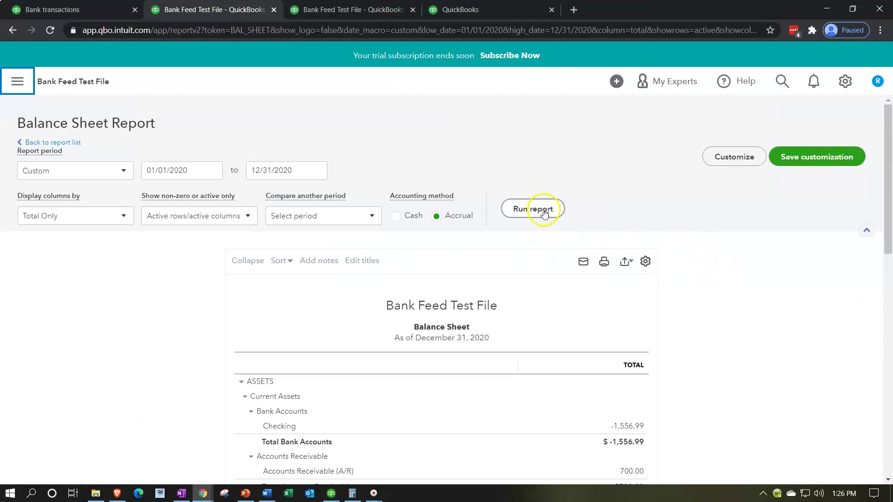
click(543, 210)
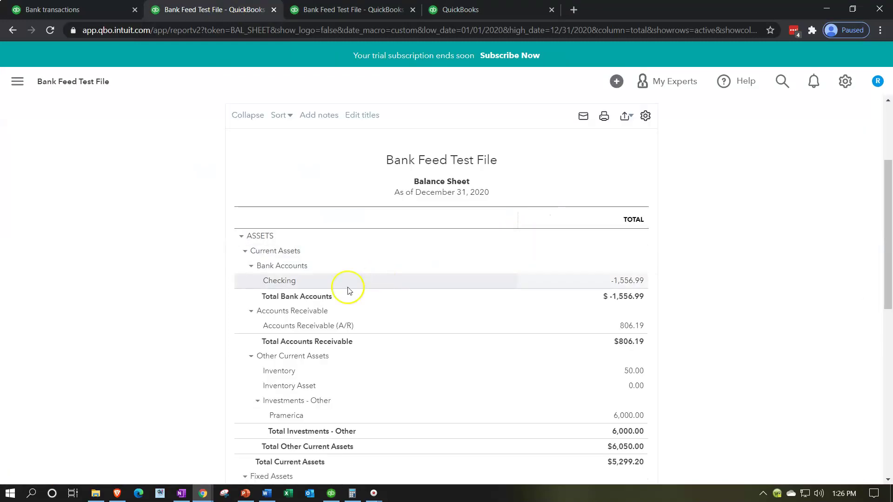
key(ctrl+plus)
key(ctrl+plus)
scroll(175, 338, down, 2)
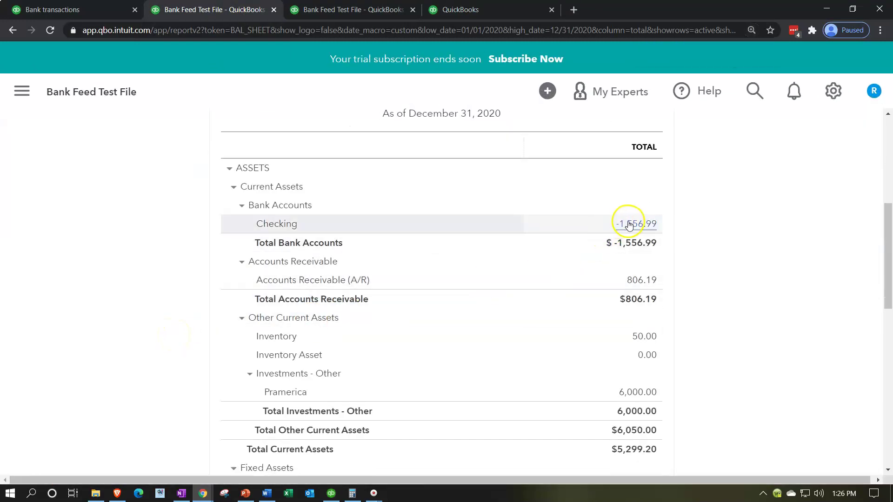
Examine the transaction details behind the Checking and Accounts Receivable balances, returning to the Balance Sheet after each.
click(628, 225)
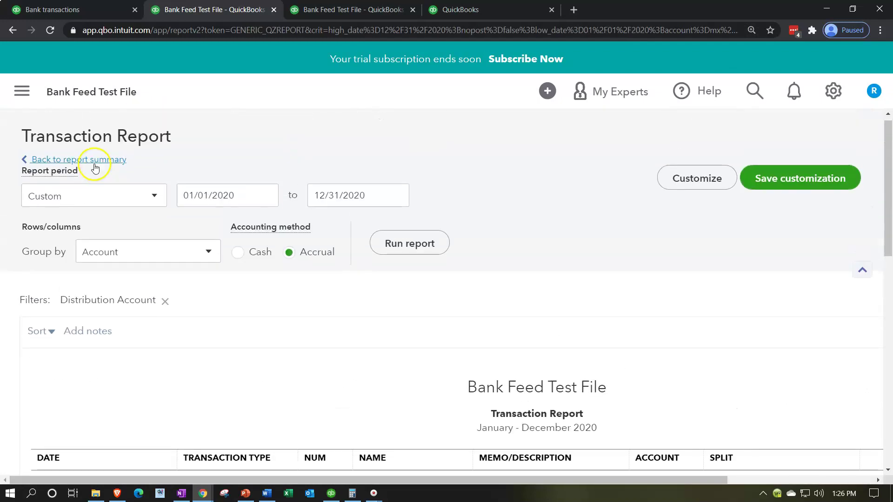
click(94, 160)
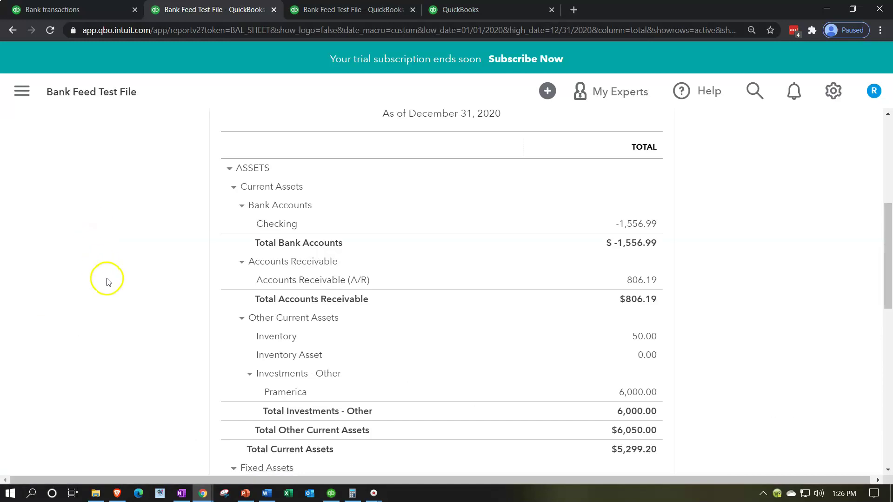
click(632, 280)
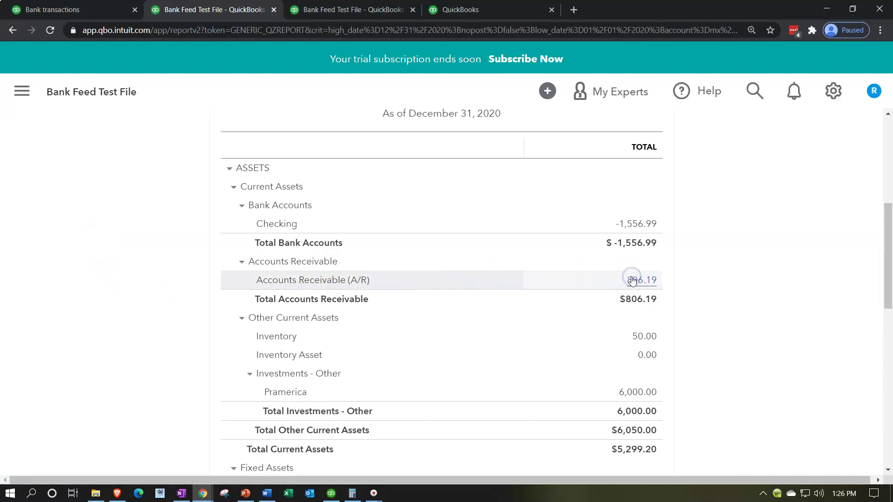
scroll(632, 280, down, 3)
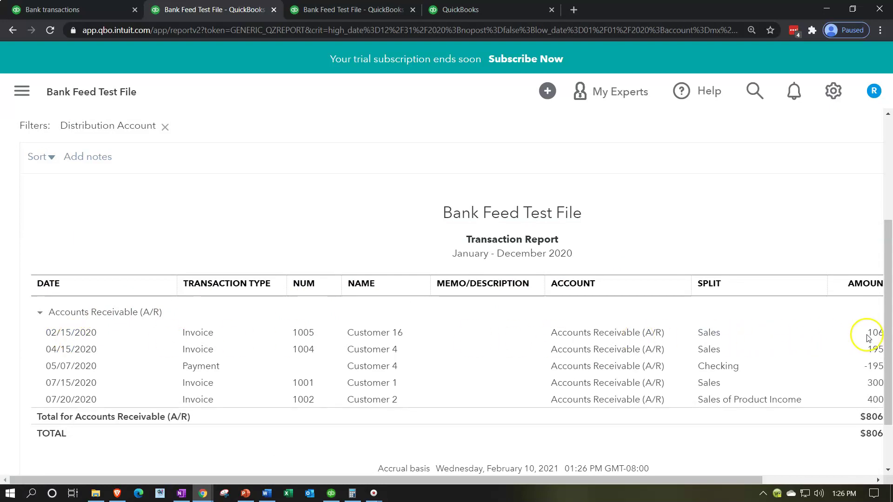
scroll(466, 292, up, 3)
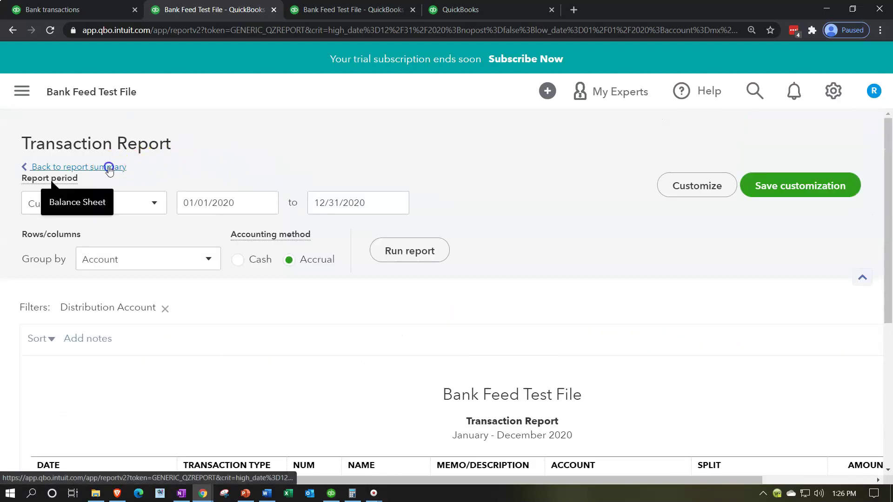
click(105, 168)
Rerun the Profit and Loss report in the third browser tab.
click(321, 9)
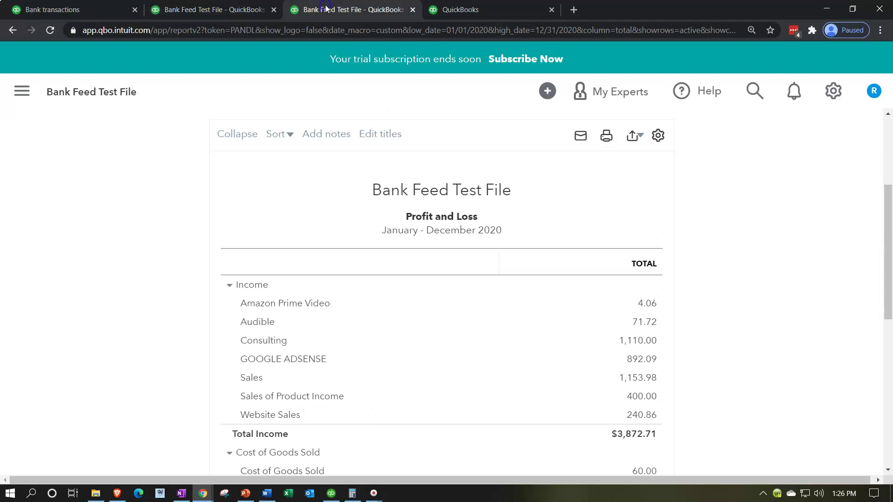
scroll(465, 274, up, 2)
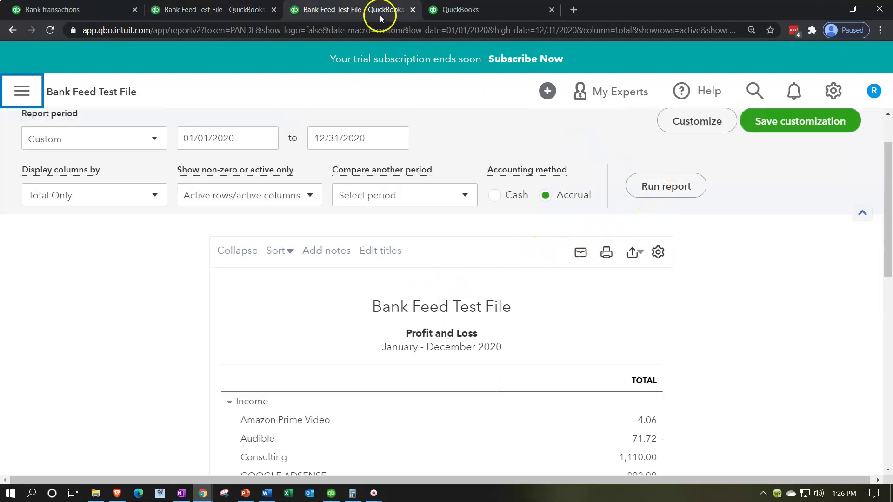
click(637, 187)
scroll(421, 307, down, 2)
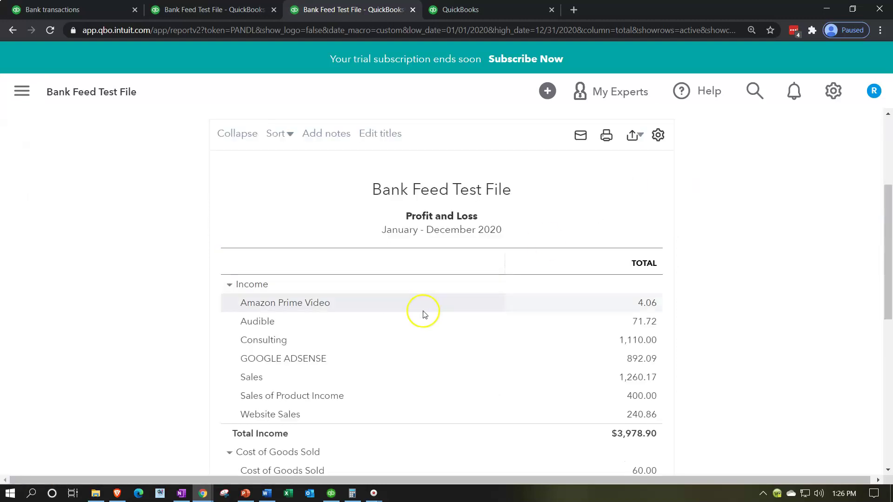
Examine the transactions behind the Sales income amount and return to the Profit and Loss report.
click(627, 382)
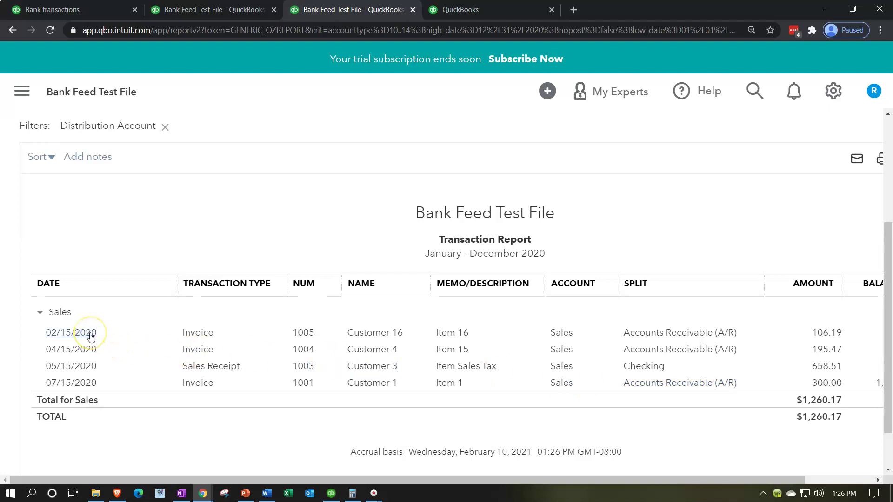
scroll(90, 334, up, 4)
click(97, 161)
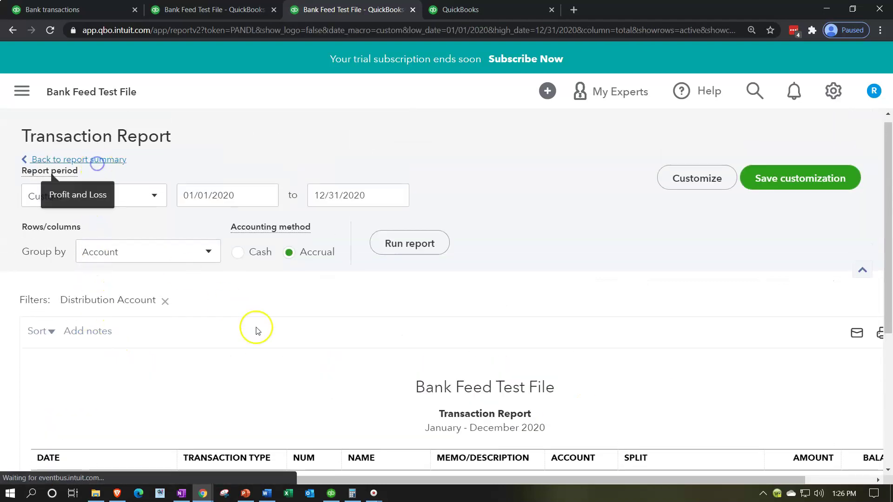
Switch to QuickBooks Desktop to view its home page flowchart, then return to the Profit and Loss report in the browser.
click(333, 495)
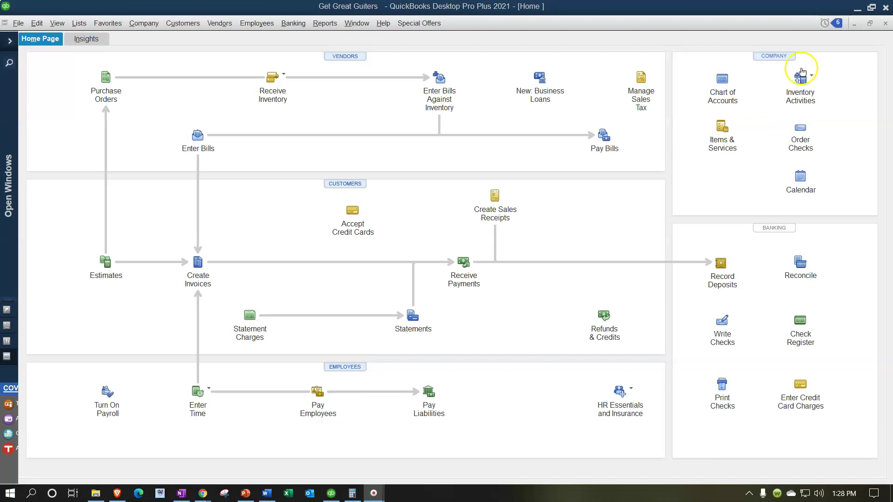
click(854, 11)
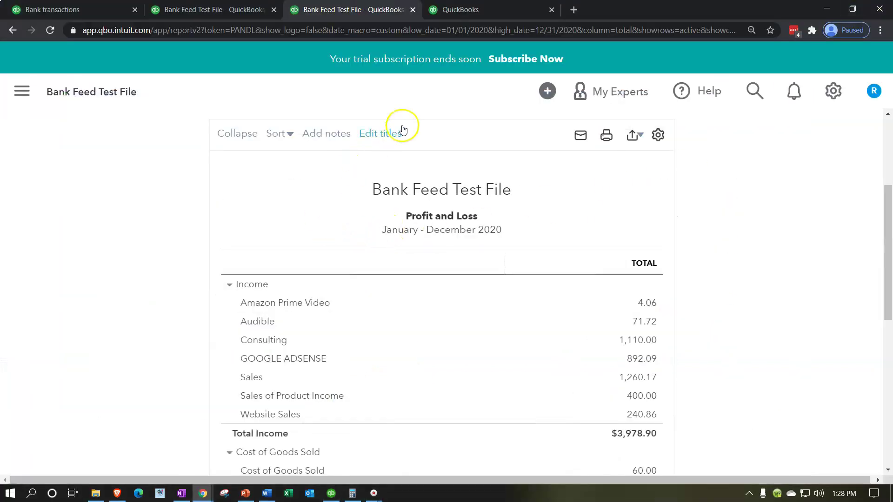
Start a new customer Receive Payment form from the fourth browser tab.
click(488, 13)
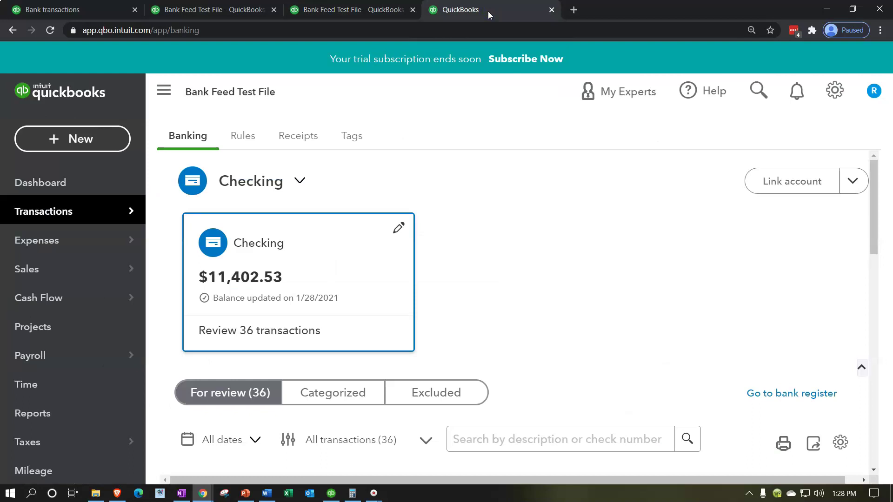
click(68, 143)
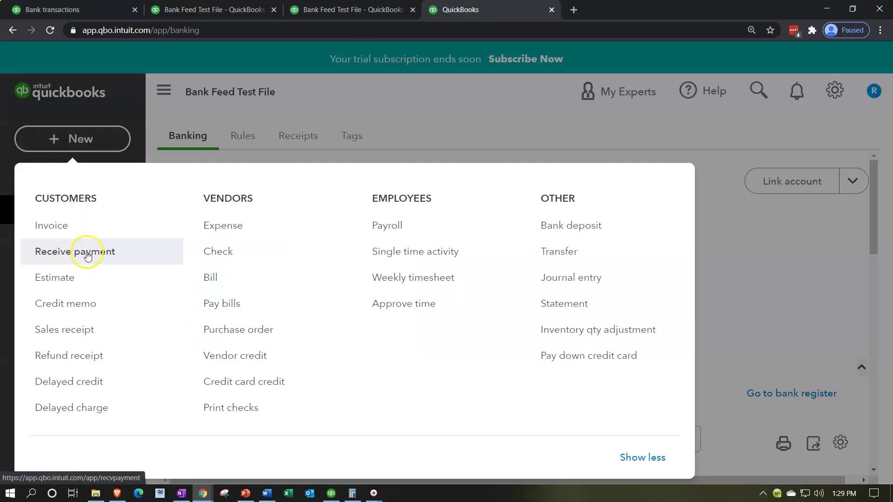
click(102, 256)
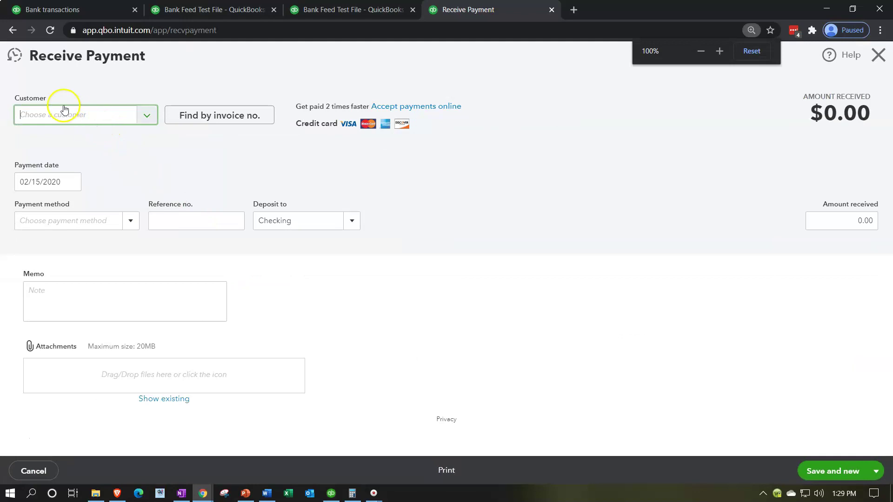
Choose Customer 16 for the payment and set the payment date to 02/17/2020.
click(64, 120)
text(cus)
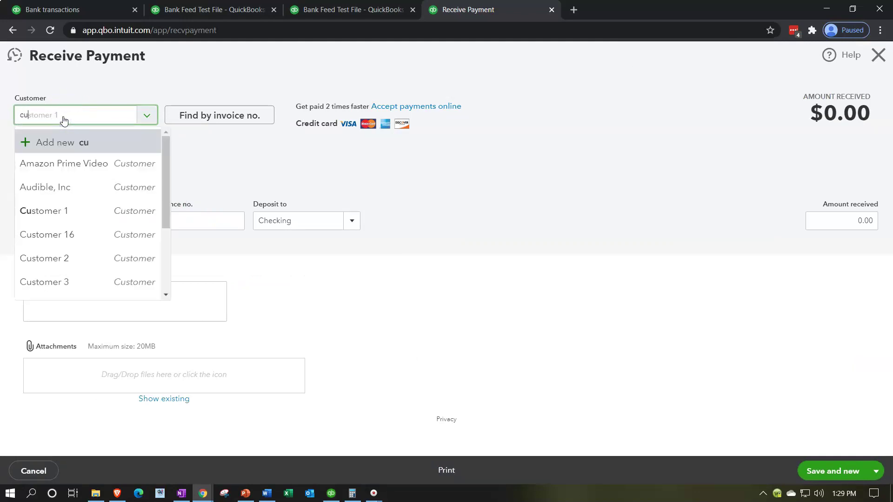
key(Down)
key(Down)
key(Down)
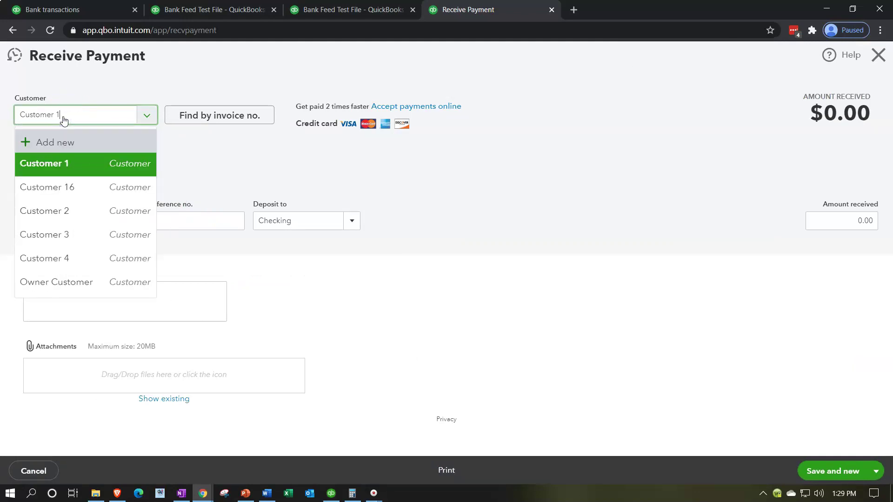
key(Return)
key(Tab)
key(plus)
key(Tab)
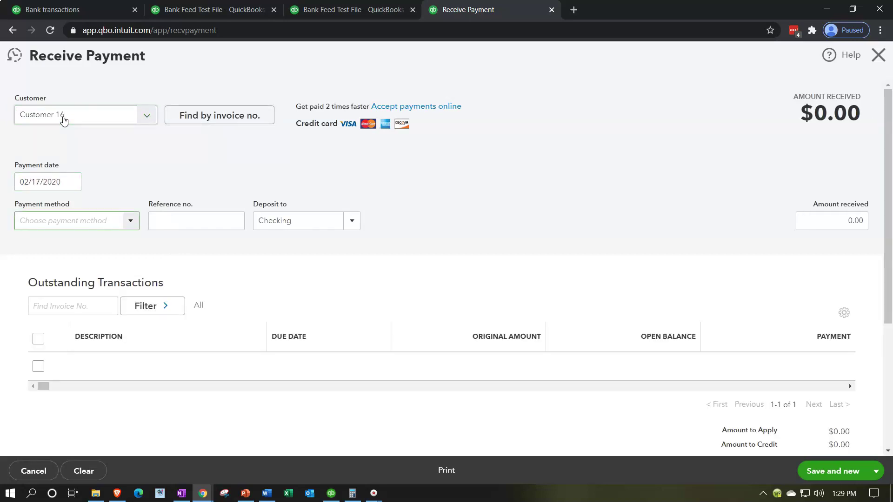
Set the payment method to Check with reference number 5164, keeping Checking as the deposit account.
text(Check)
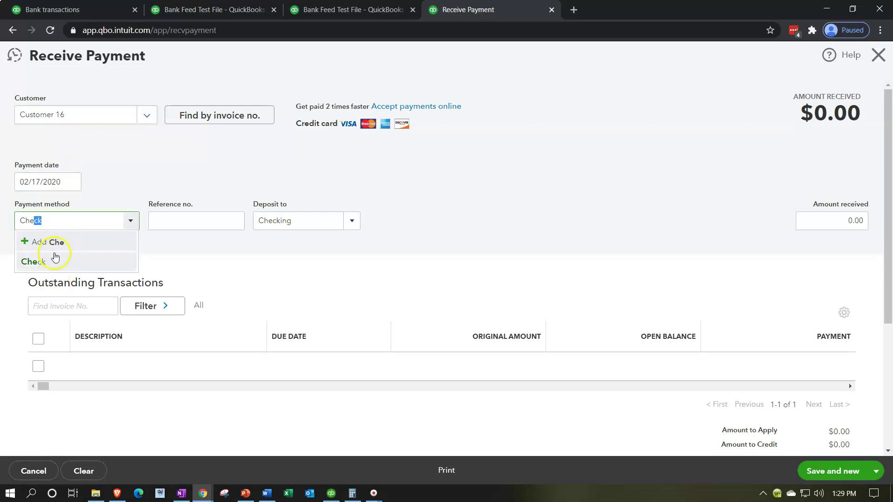
click(56, 257)
text(5164)
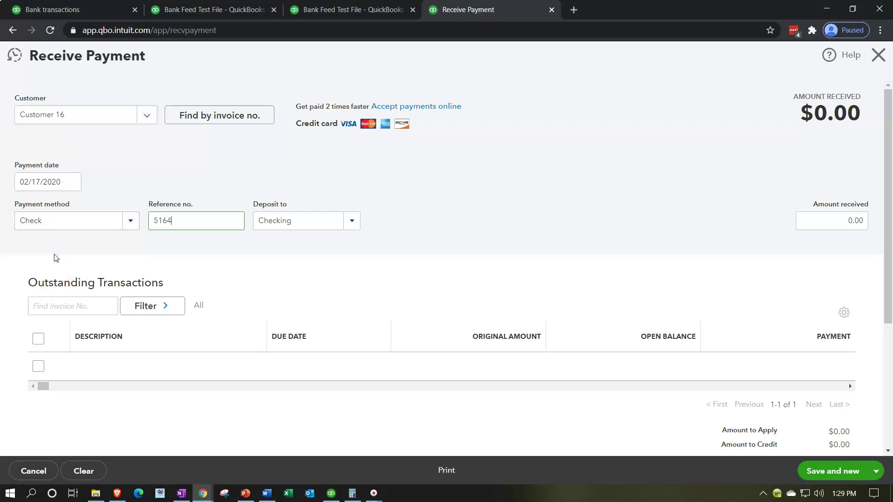
key(Tab)
click(350, 228)
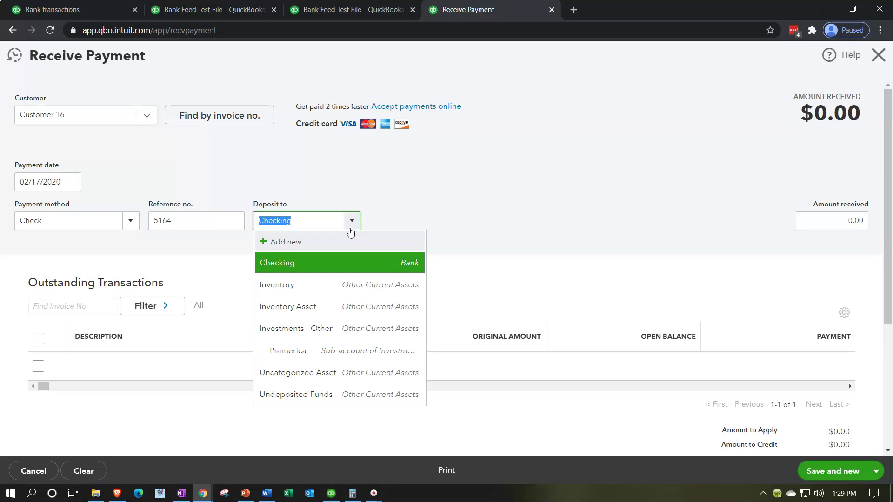
click(430, 213)
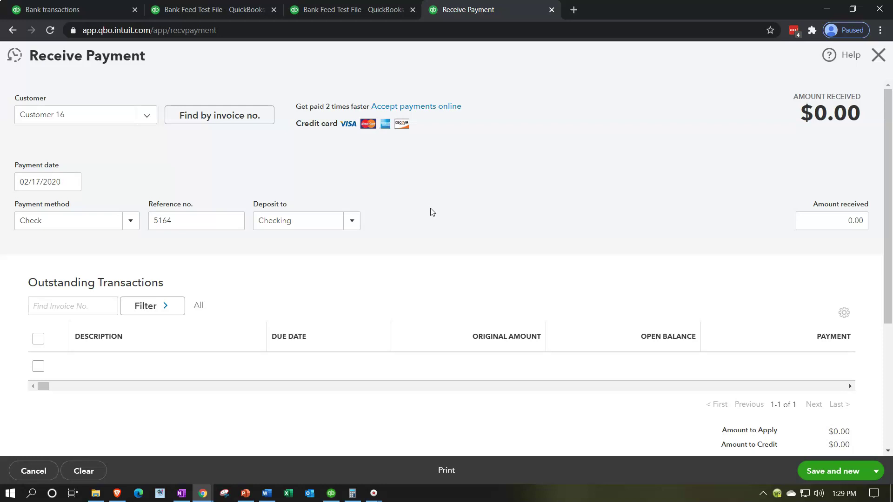
Apply the full 106.19 payment to Invoice # 1005, and save and close the payment.
key(ctrl+minus)
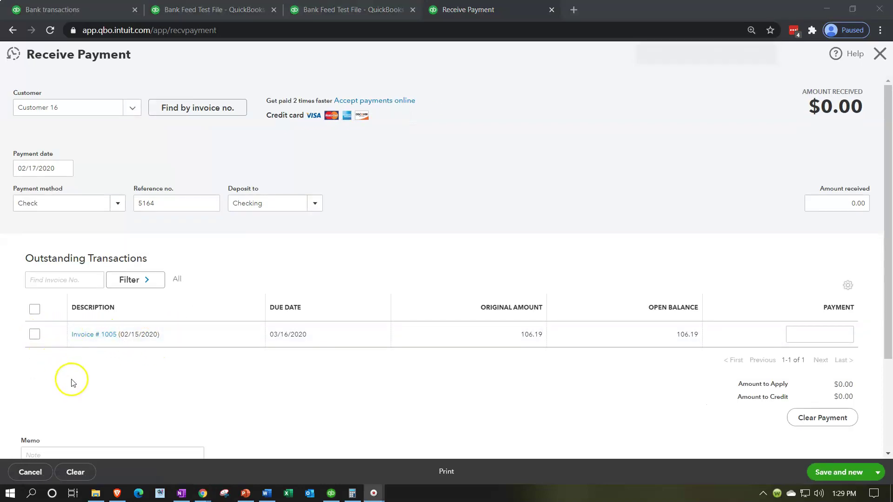
key(ctrl+plus)
key(ctrl+minus)
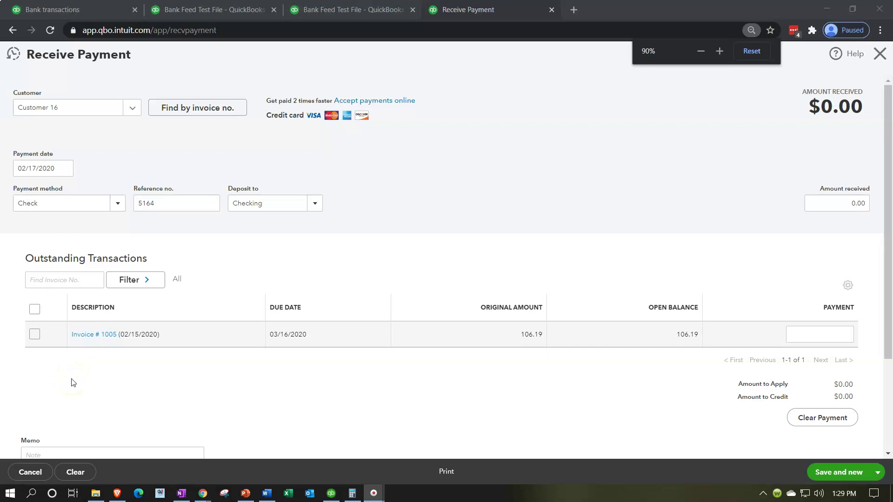
click(34, 335)
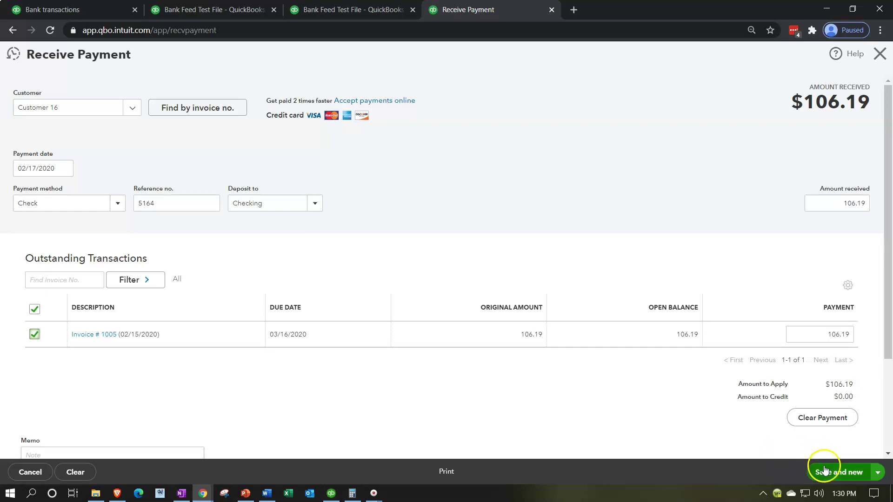
click(877, 473)
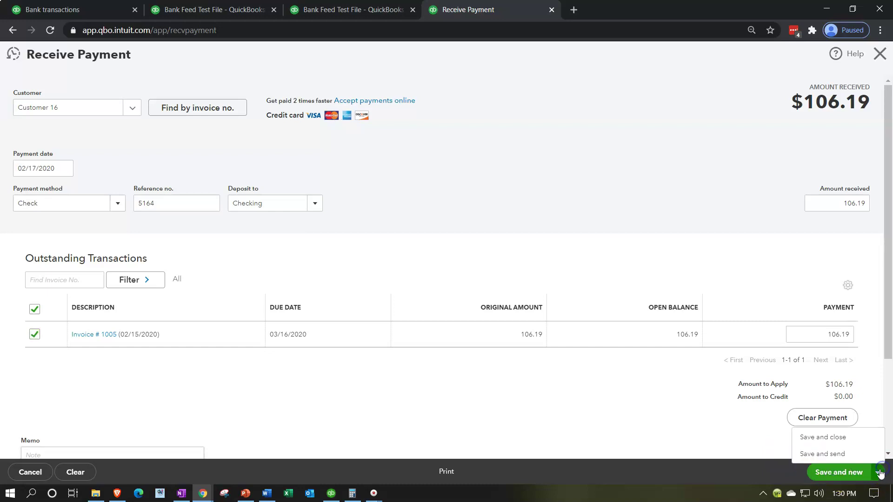
click(837, 440)
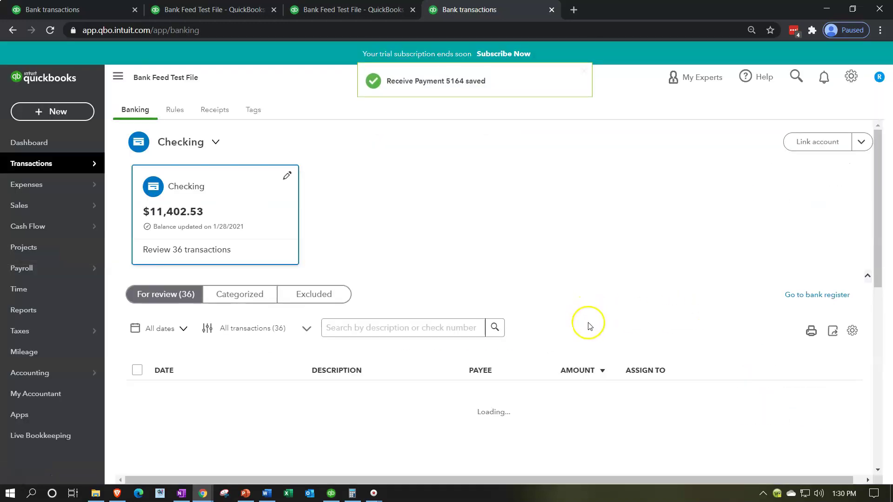
Rerun the Balance Sheet report in the second browser tab.
click(220, 17)
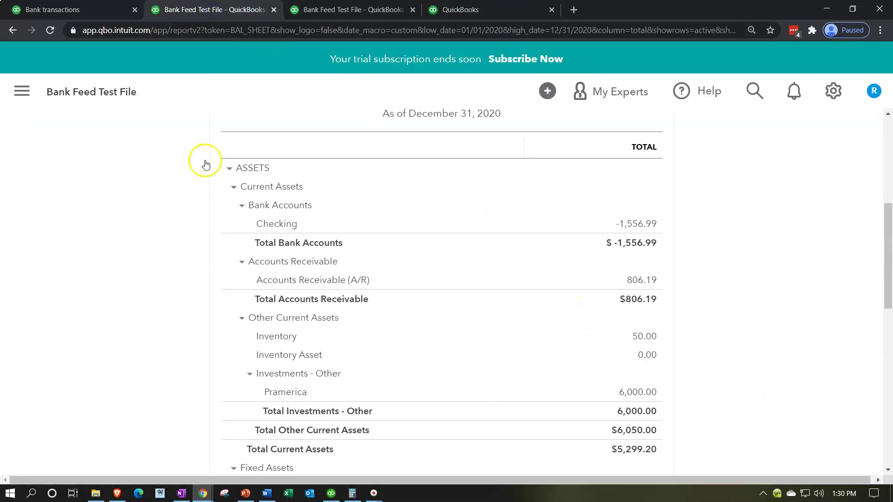
scroll(337, 250, up, 2)
scroll(530, 176, up, 2)
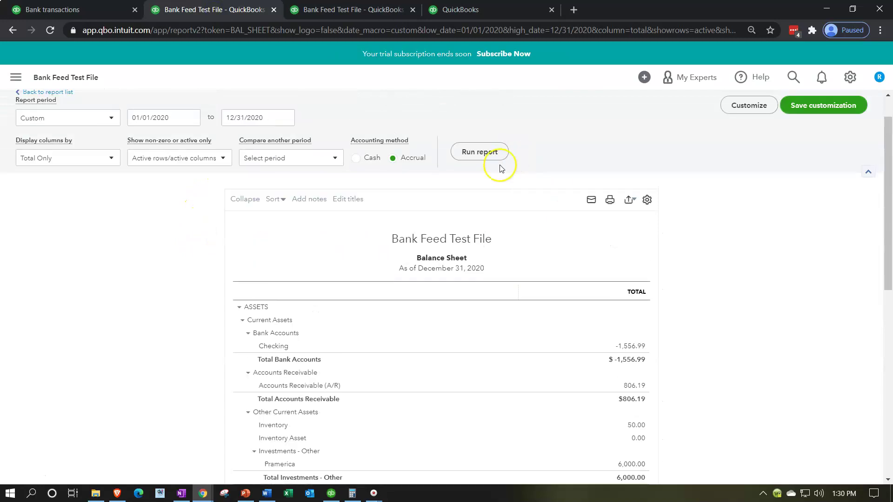
click(481, 154)
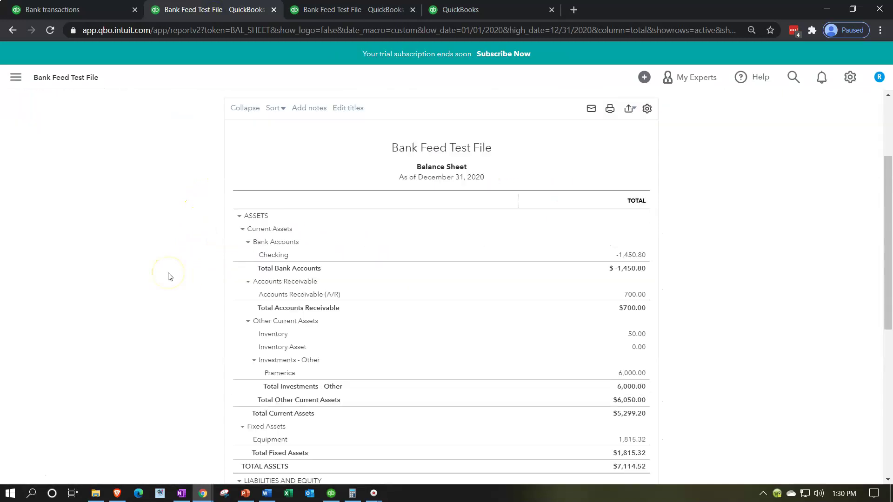
Examine the transactions behind the Accounts Receivable balance and return to the Balance Sheet.
click(635, 294)
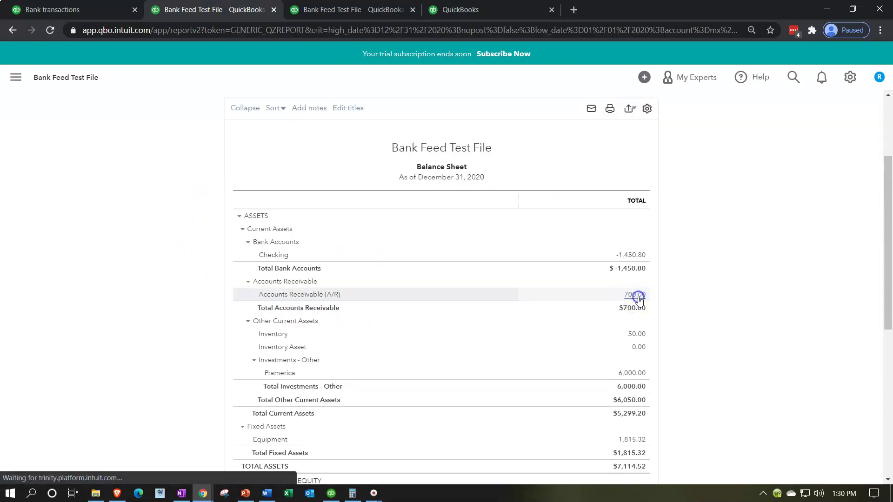
scroll(639, 301, down, 1)
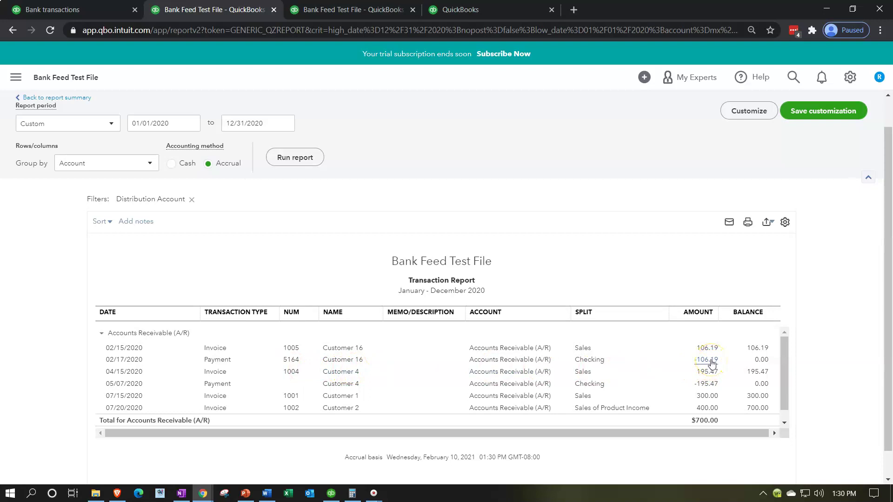
scroll(113, 197, up, 1)
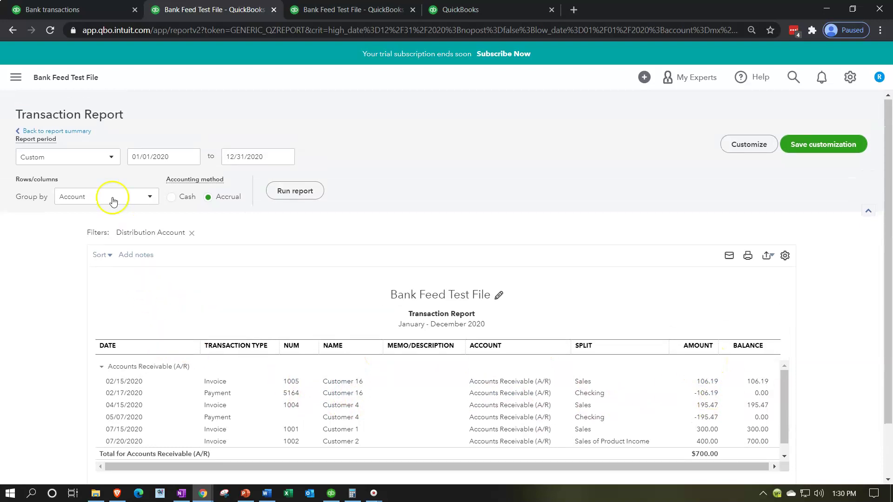
click(78, 134)
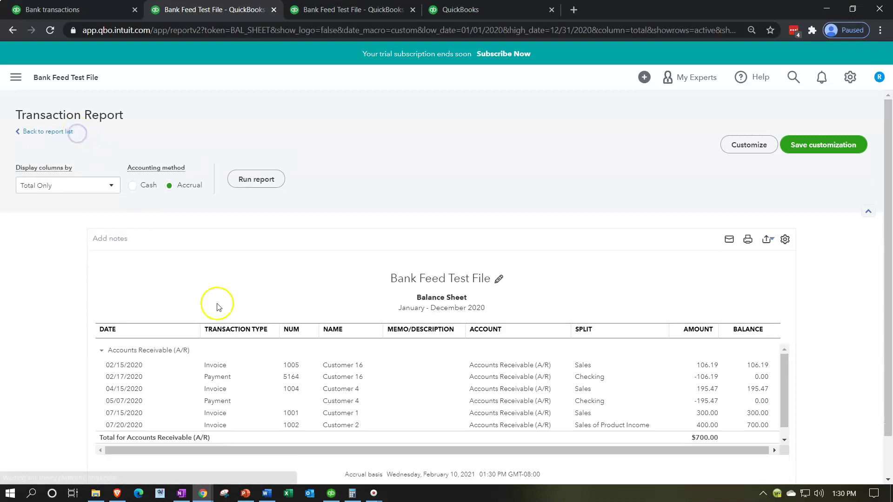
Examine the transactions behind the Checking balance and return to the Balance Sheet.
click(628, 254)
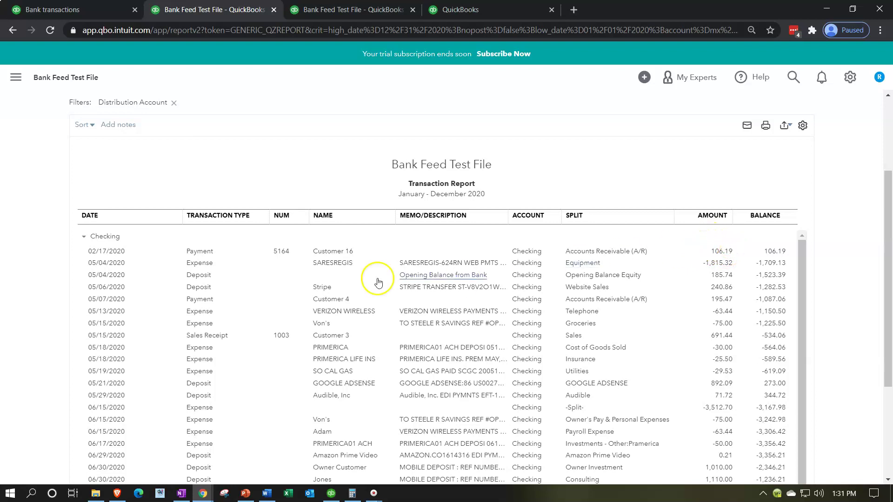
scroll(110, 279, up, 3)
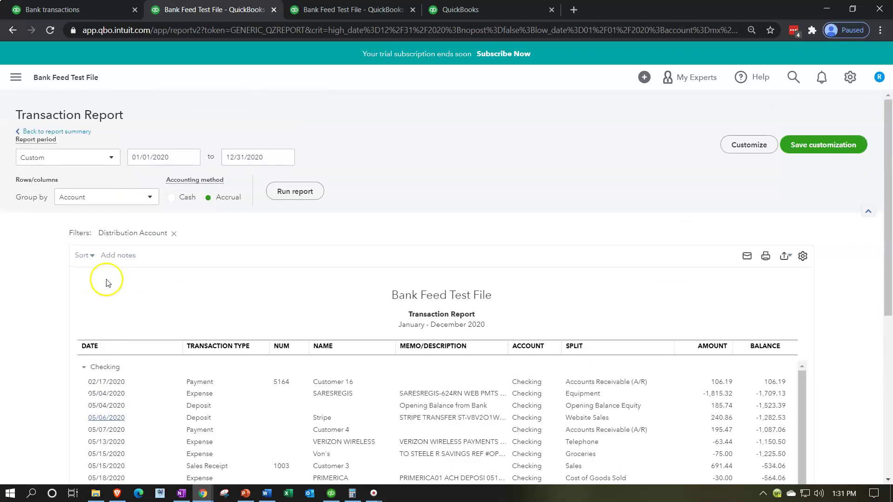
click(74, 131)
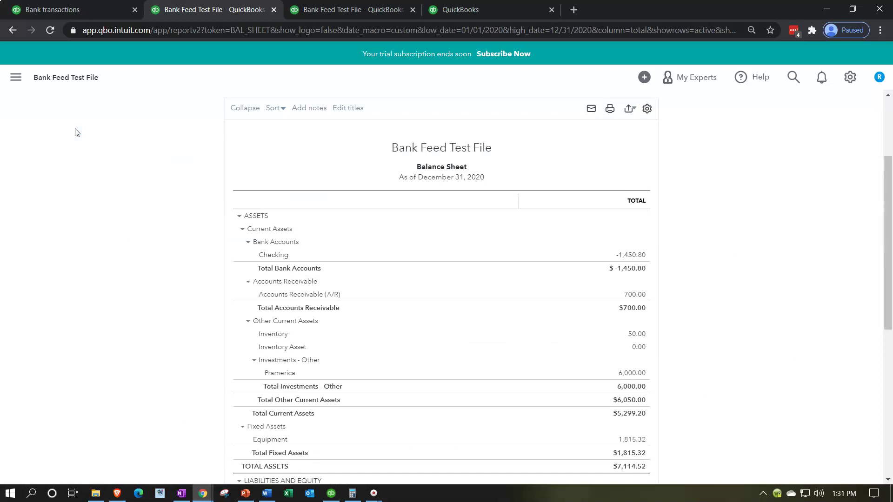
Go back to the bank transactions in the first browser tab and review the QuickBooks Desktop home page flowchart before returning to them.
click(70, 5)
click(429, 225)
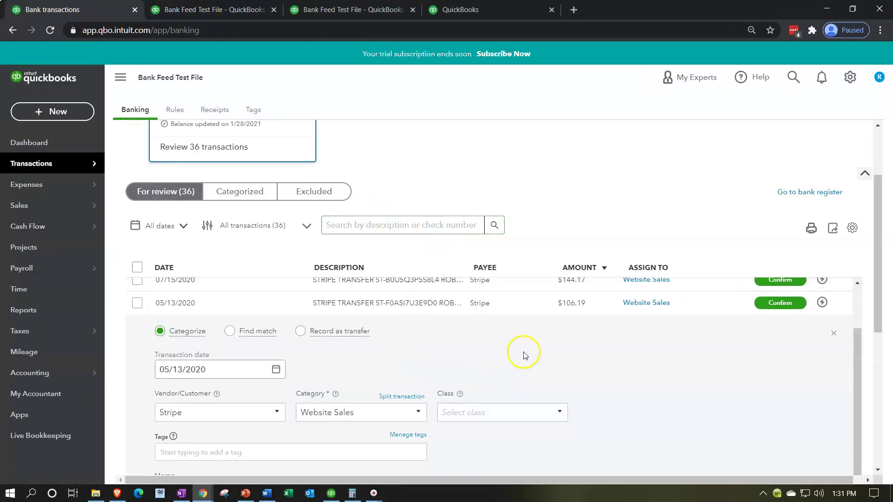
key(ctrl+minus)
key(ctrl+minus)
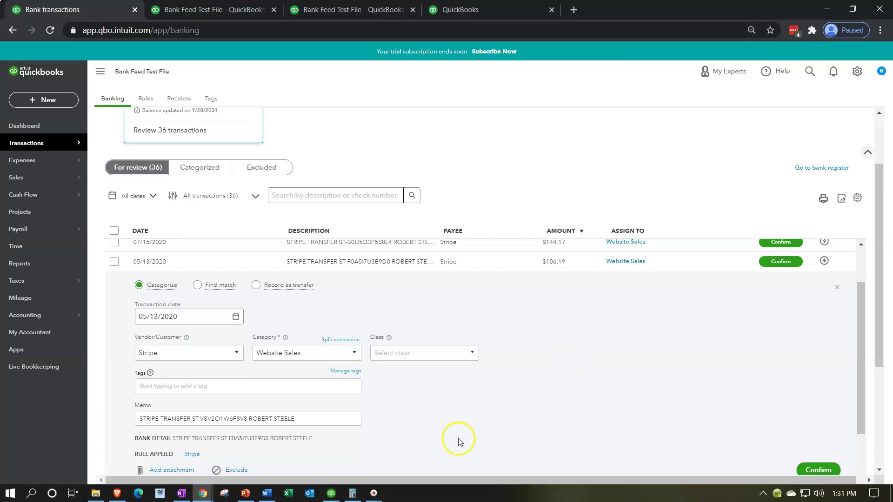
click(331, 495)
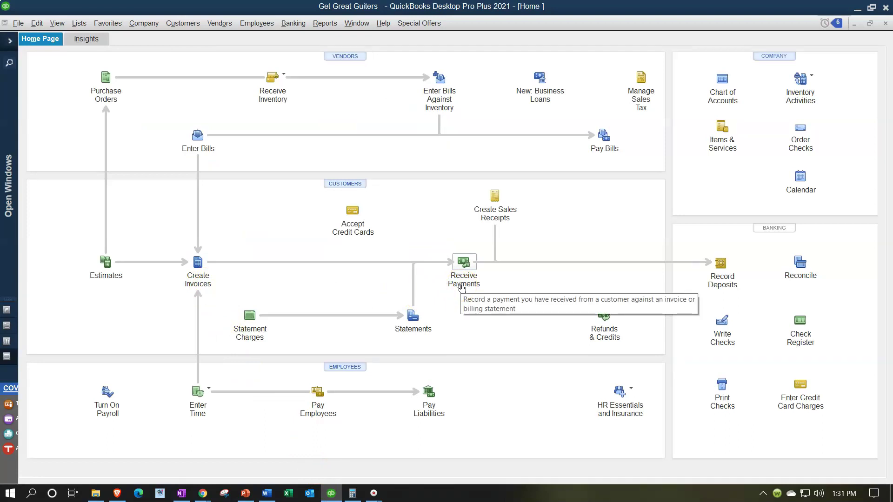
click(856, 9)
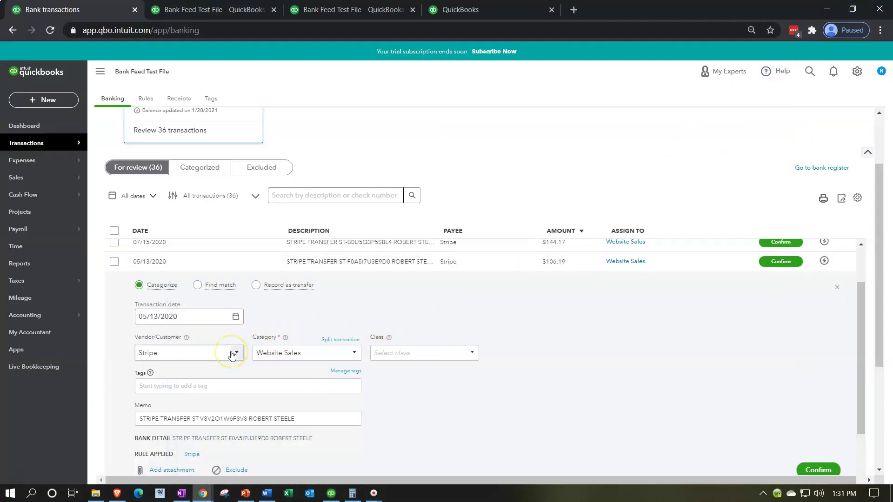
Match the 05/13/2020 Stripe transfer of $106.19 to the Customer 16 payment with reference 5164 and save the match.
click(199, 286)
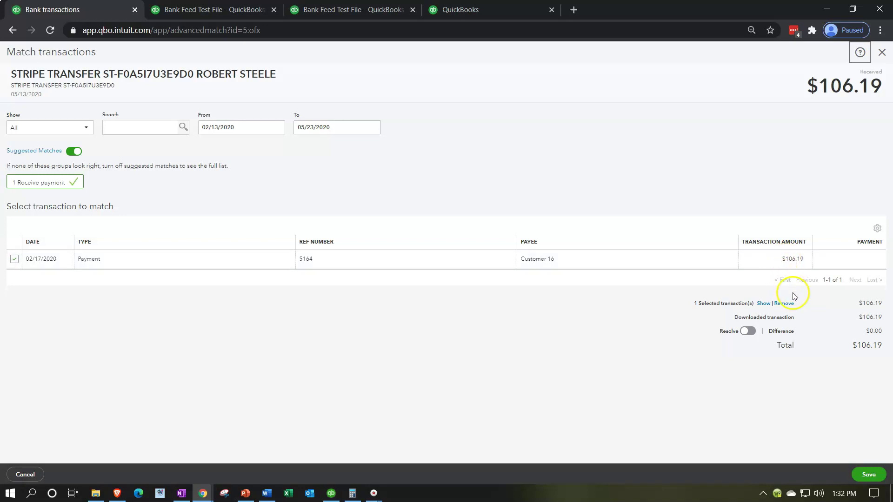
click(865, 478)
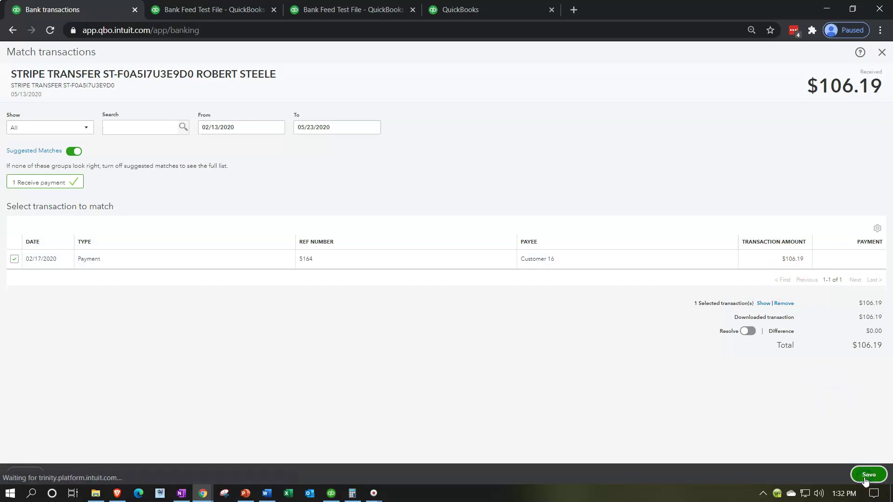